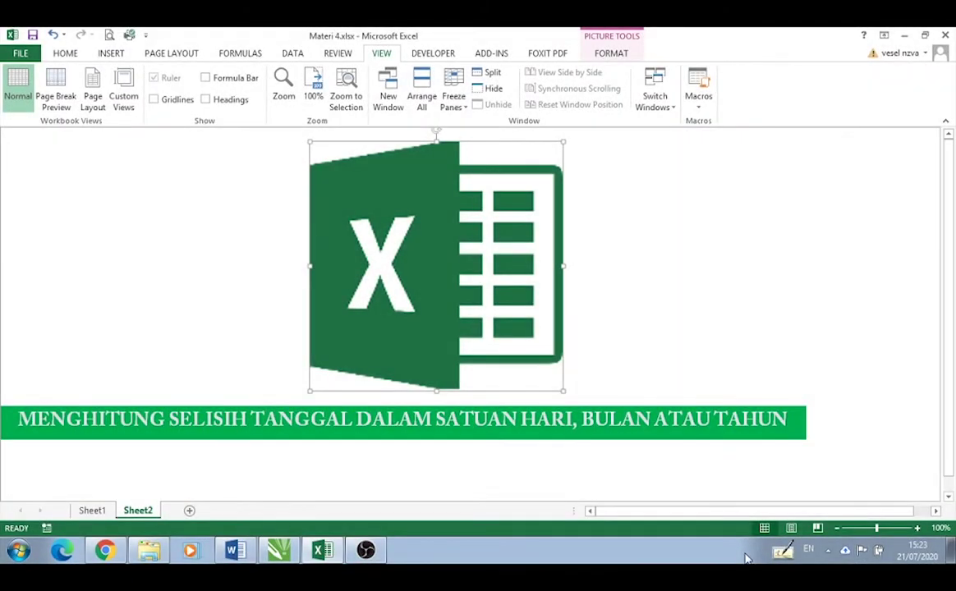
# Switch to Sheet1 with the employee start-date table and DATEDIF notes, selecting cell F16
pyautogui.click(715, 324)
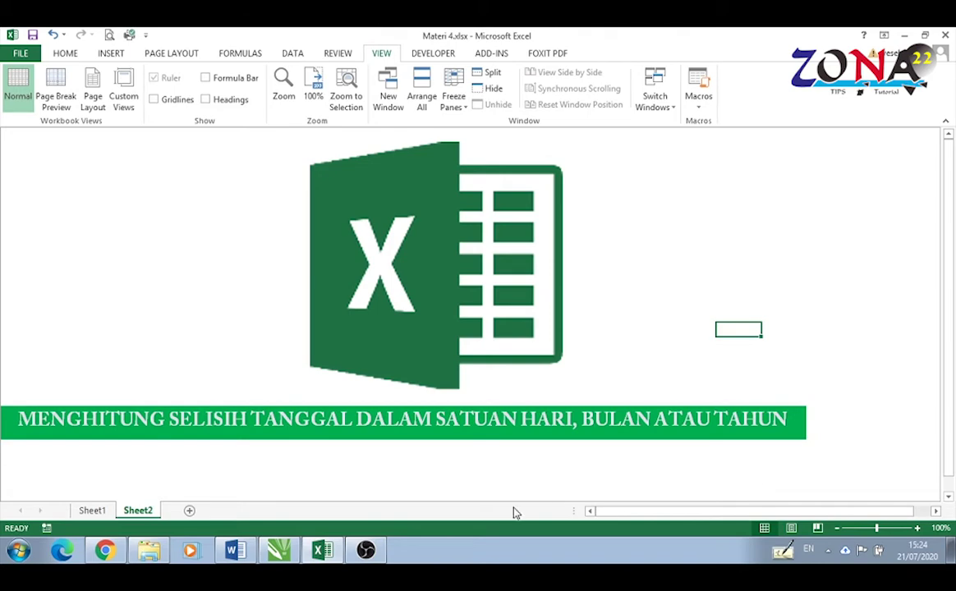
pyautogui.click(94, 511)
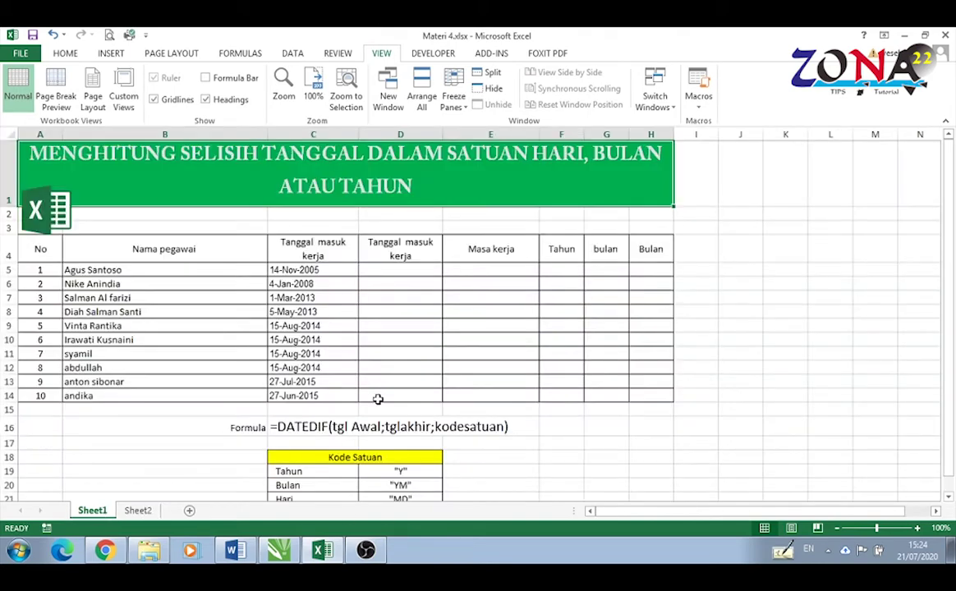
pyautogui.click(542, 432)
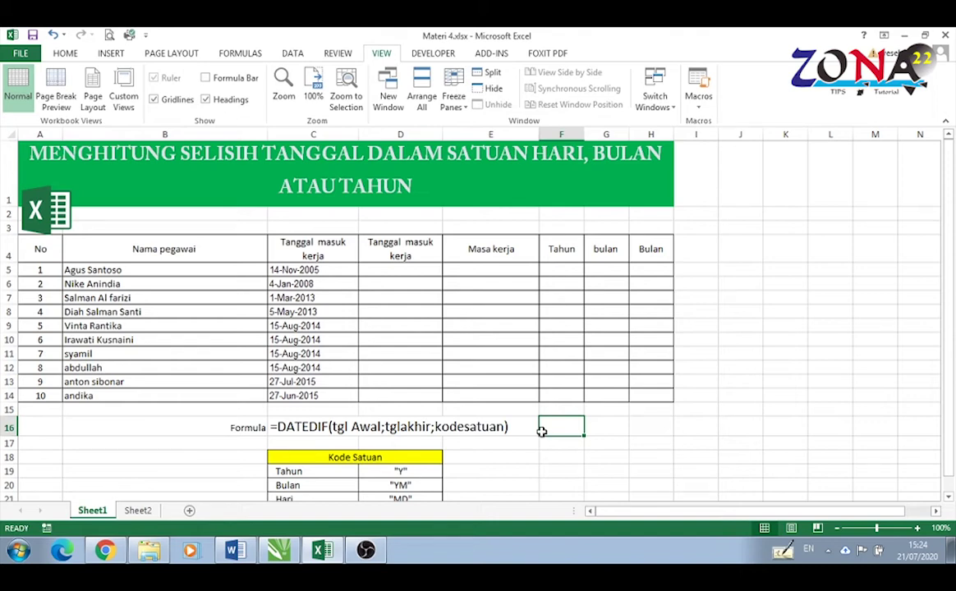
pyautogui.scroll(-1, 371, 386)
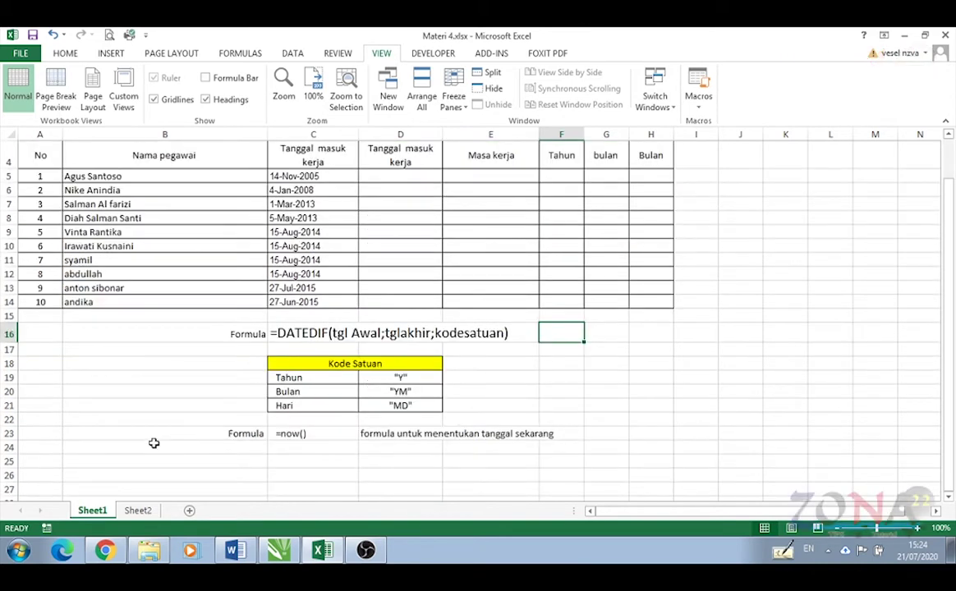
pyautogui.click(423, 379)
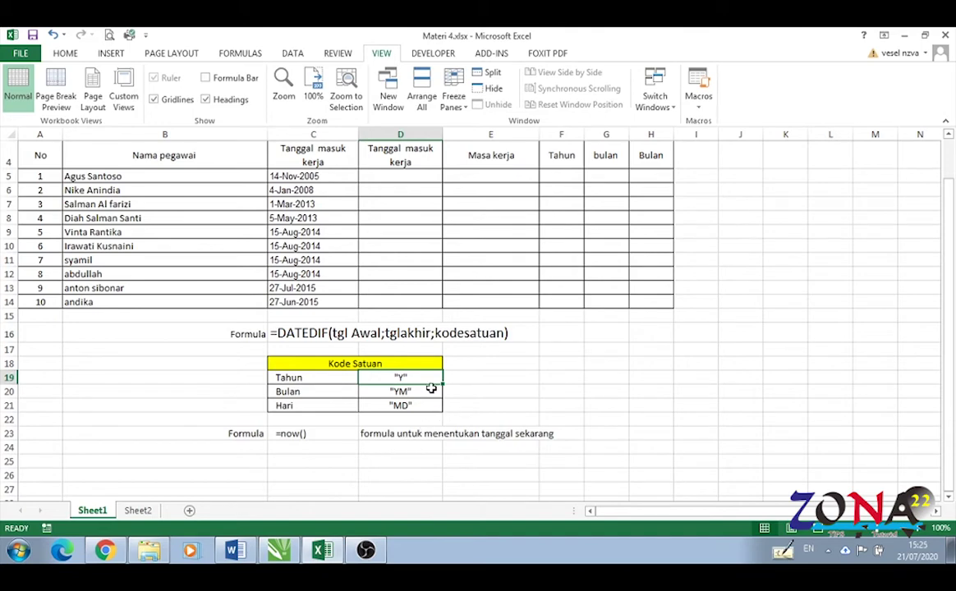
pyautogui.click(292, 392)
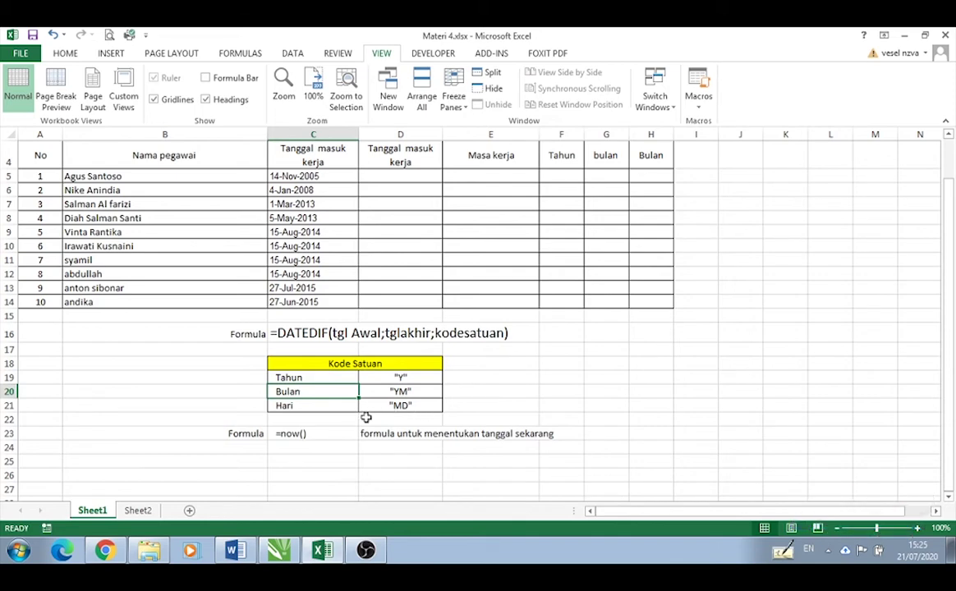
pyautogui.click(331, 404)
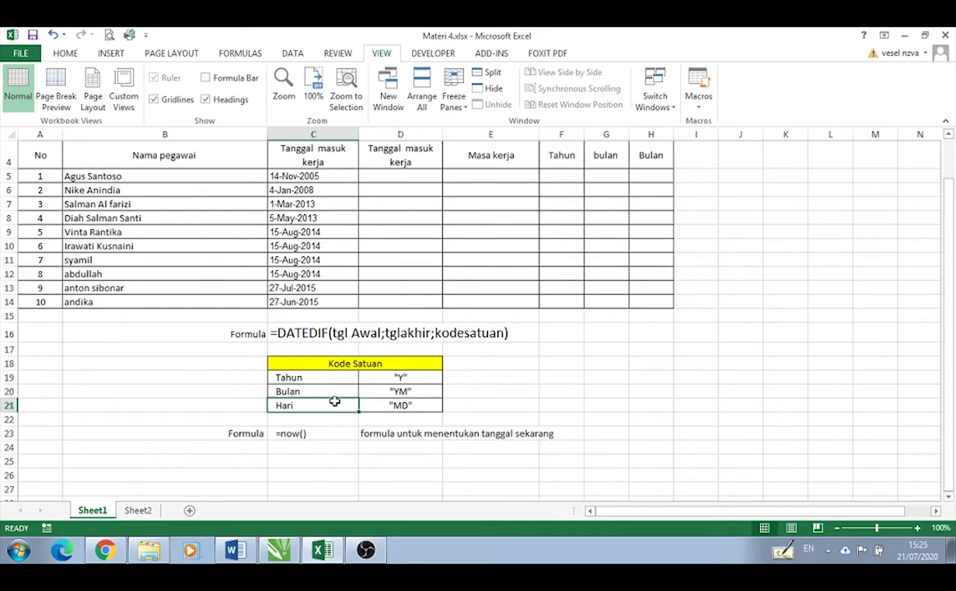
pyautogui.click(420, 408)
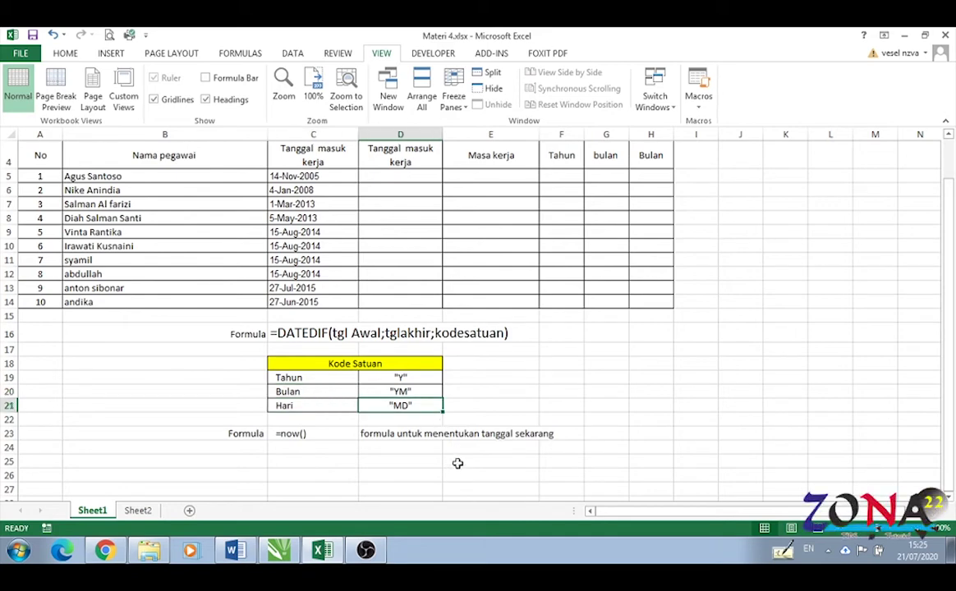
pyautogui.scroll(1, 456, 464)
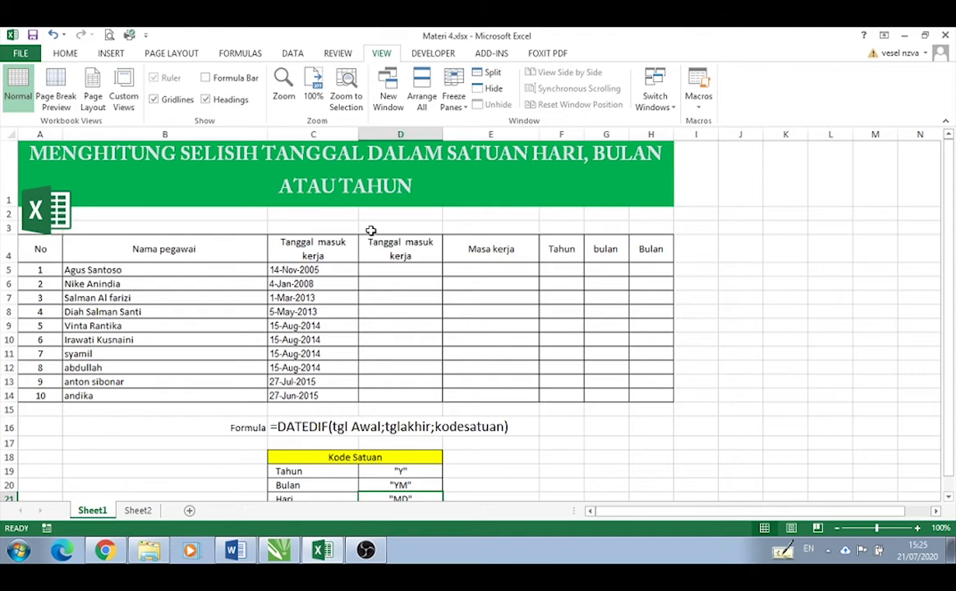
# Change the D4 header's 'masuk' to 'akhir' so it reads 'Tanggal akhir kerja', then select D5:D14
pyautogui.click(438, 271)
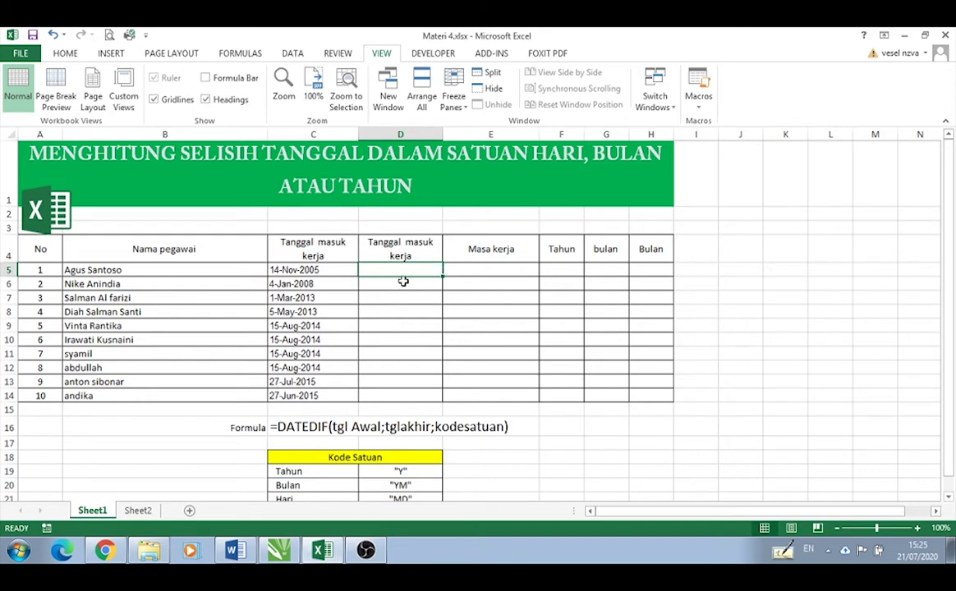
pyautogui.keyDown('shift'); pyautogui.click(415, 393); pyautogui.keyUp('shift')
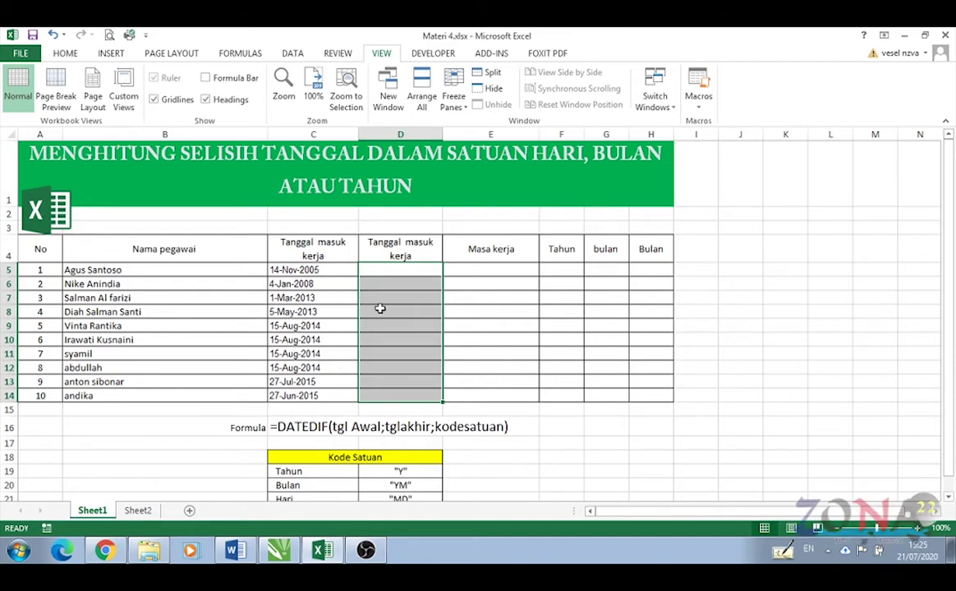
pyautogui.click(381, 247)
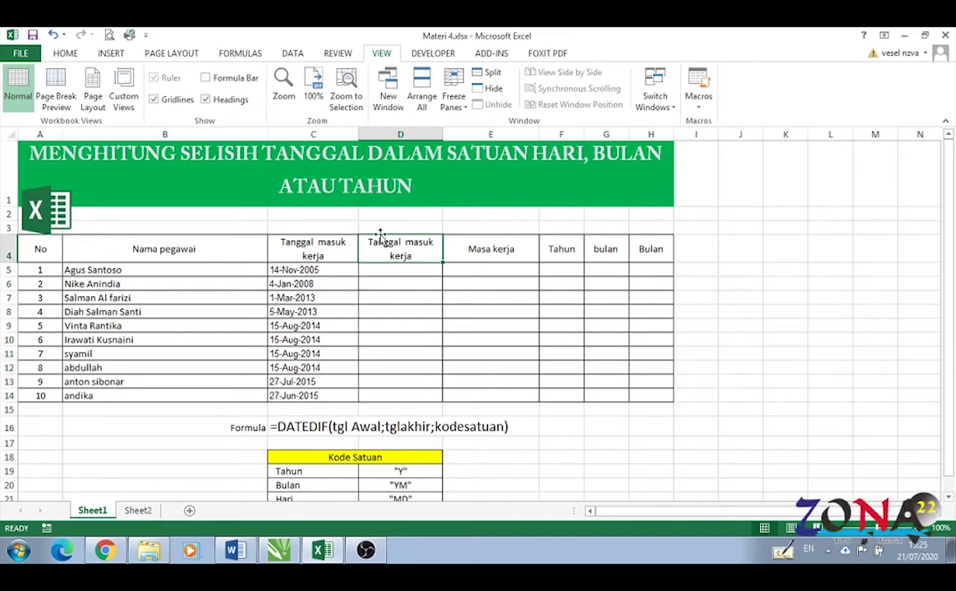
pyautogui.doubleClick(419, 240)
pyautogui.doubleClick(420, 241)
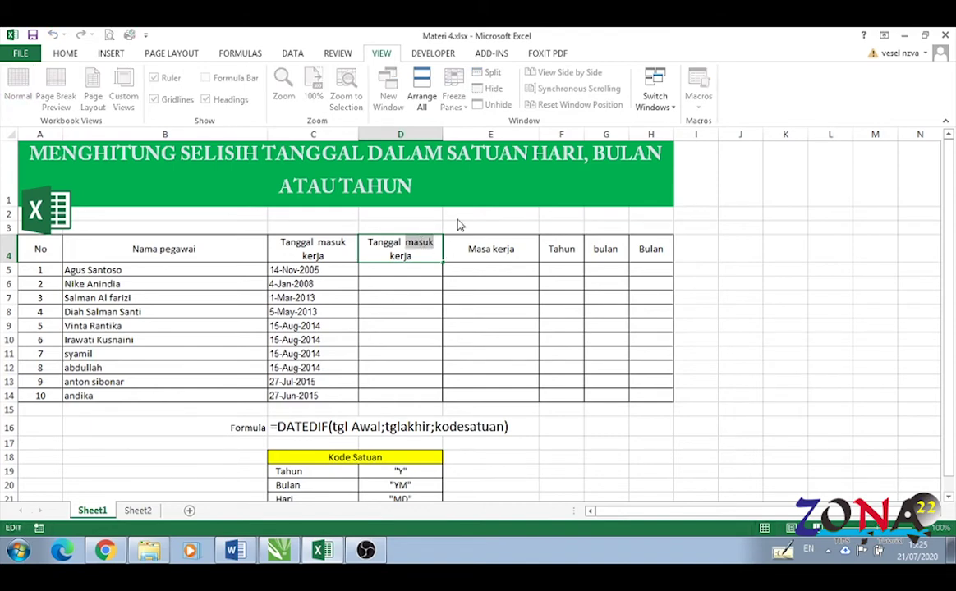
pyautogui.write('akhir')
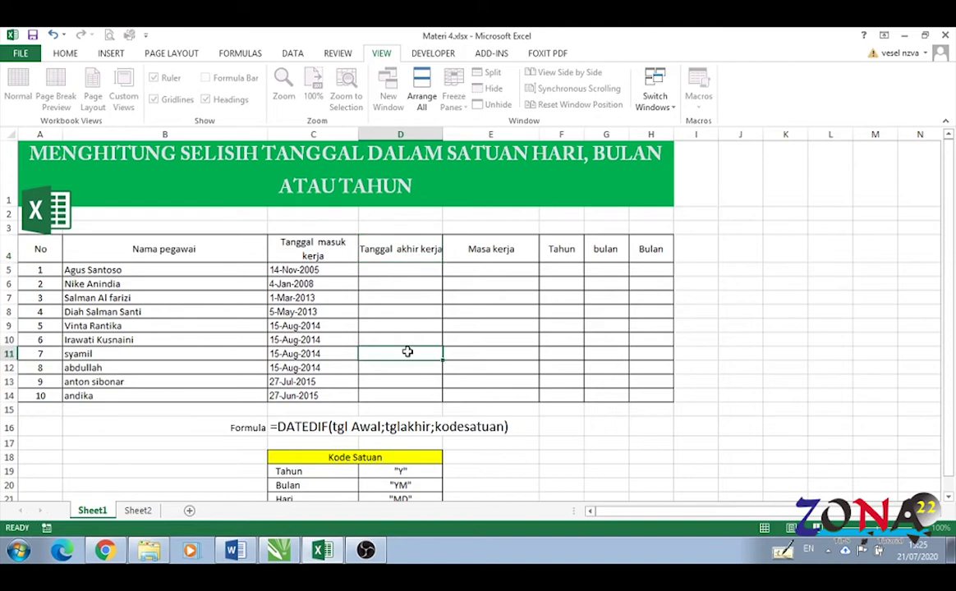
pyautogui.click(410, 270)
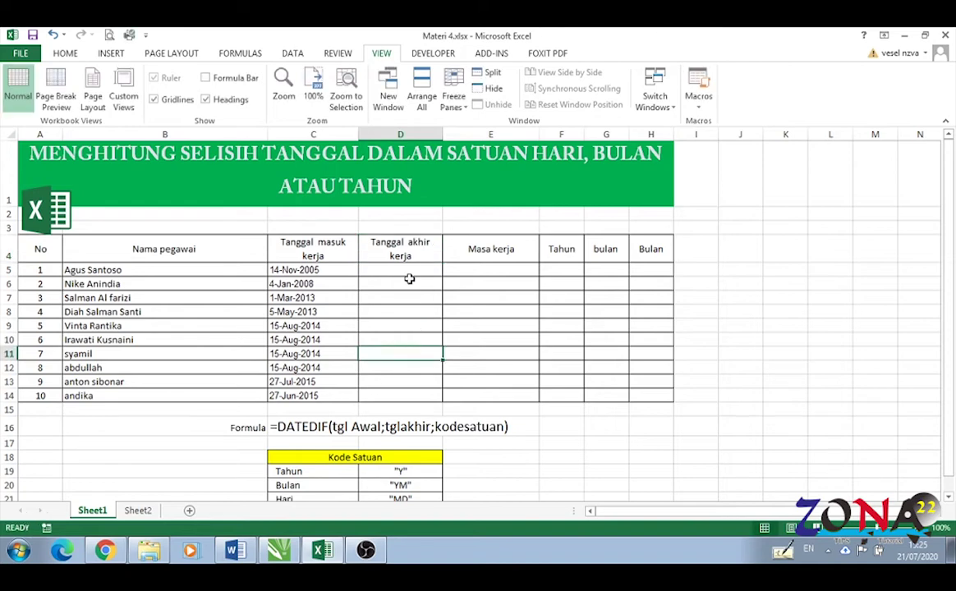
pyautogui.keyDown('shift'); pyautogui.click(391, 393); pyautogui.keyUp('shift')
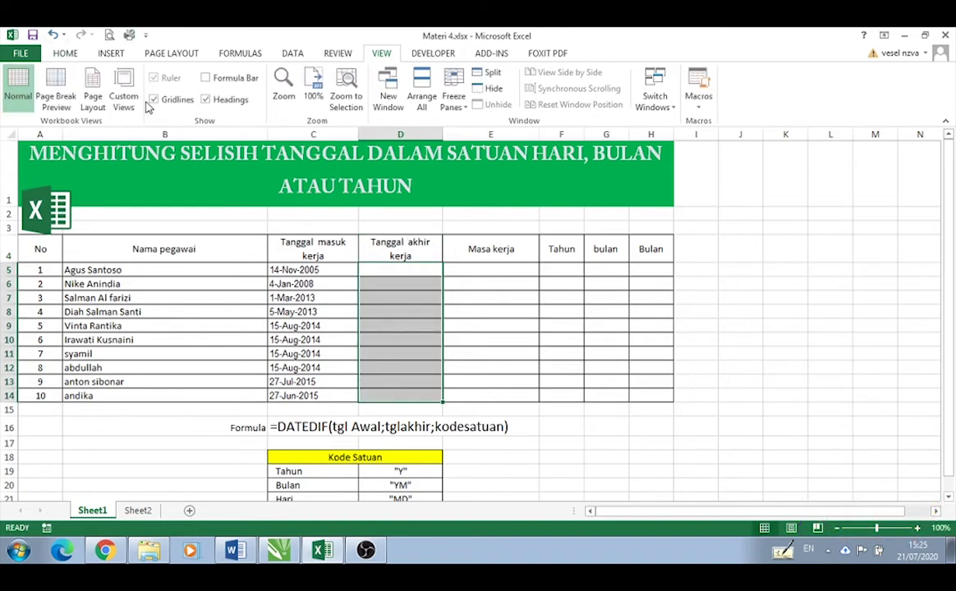
# Format D5:D14 as Indonesian long dates in the '14 Maret 2012' style
pyautogui.click(65, 53)
pyautogui.click(739, 99)
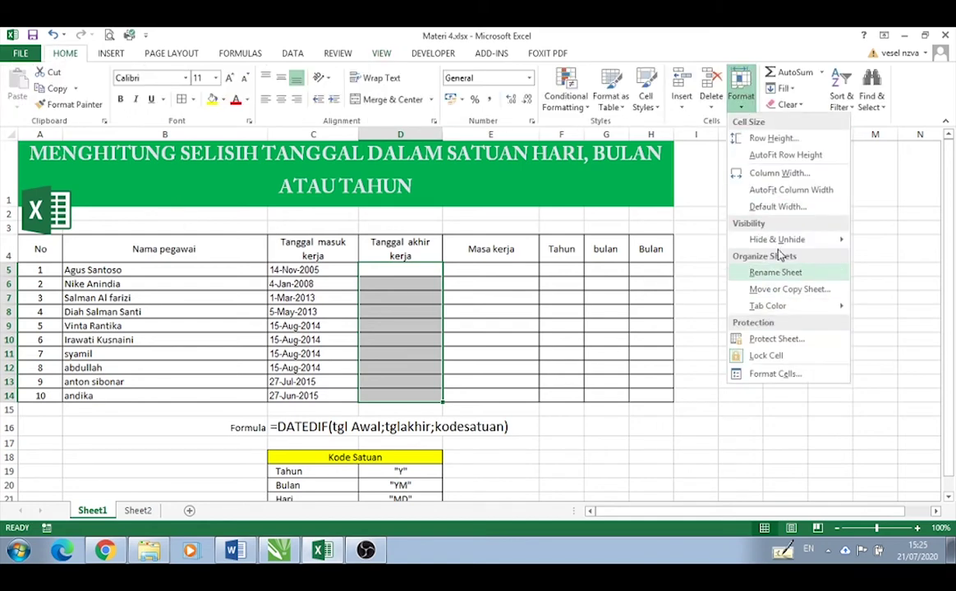
pyautogui.click(776, 373)
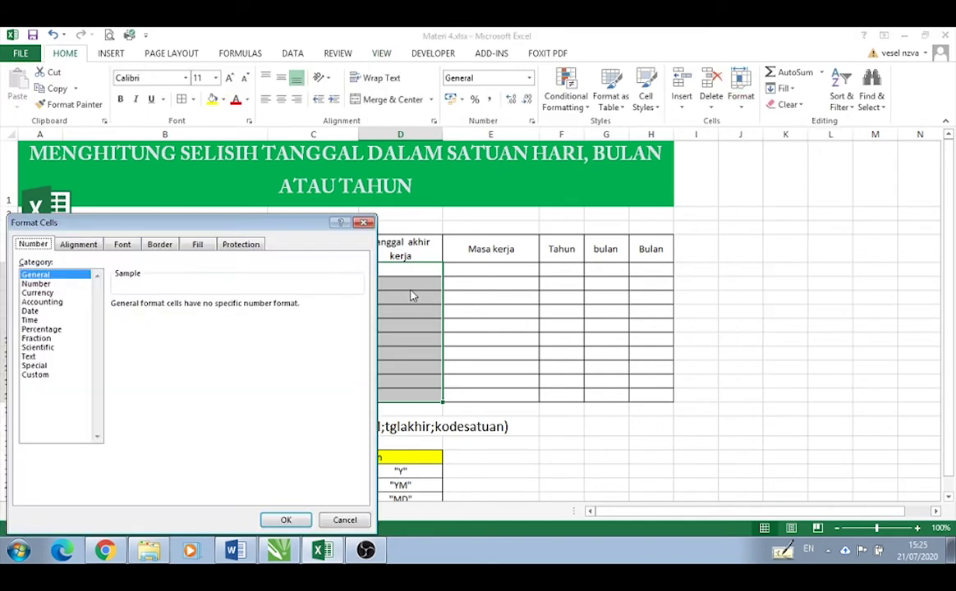
pyautogui.moveTo(78, 222); pyautogui.dragTo(652, 93)
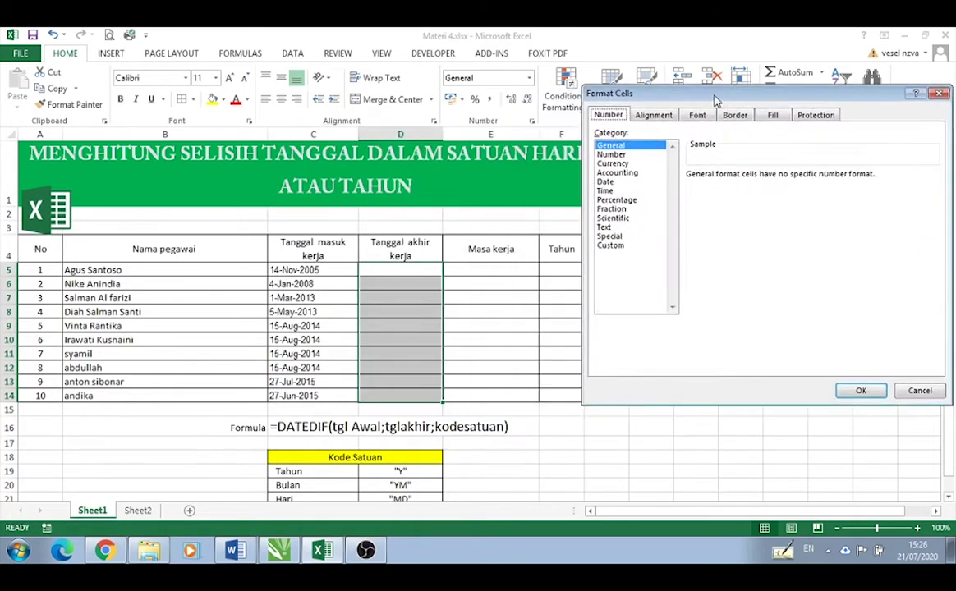
pyautogui.click(616, 183)
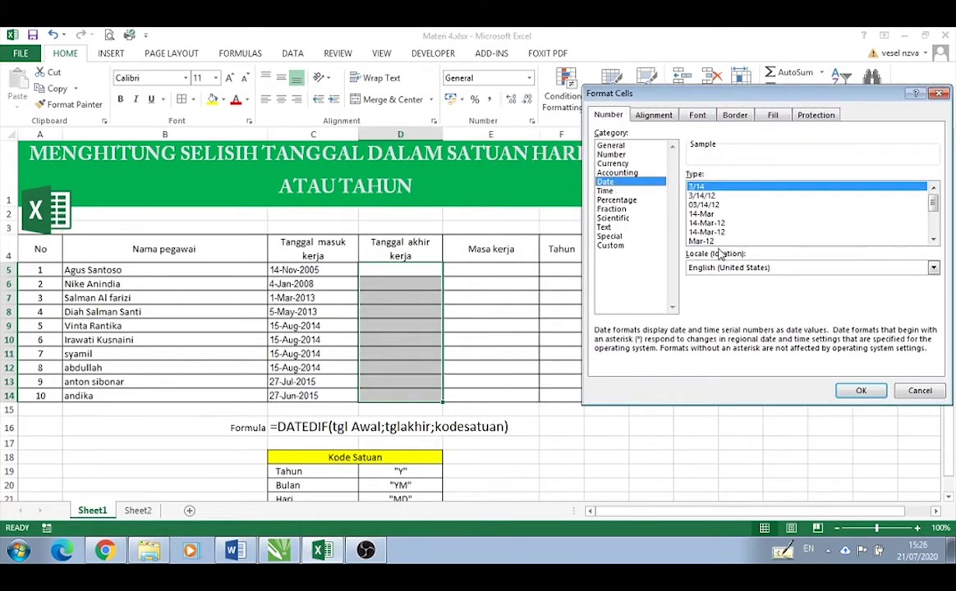
pyautogui.click(736, 267)
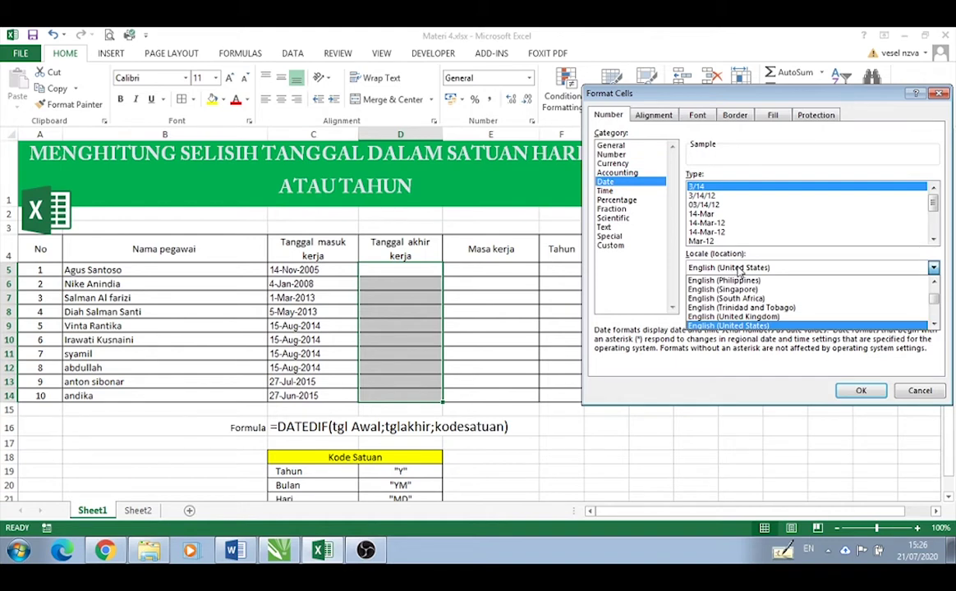
pyautogui.scroll(-10, 739, 273)
pyautogui.scroll(-1, 740, 276)
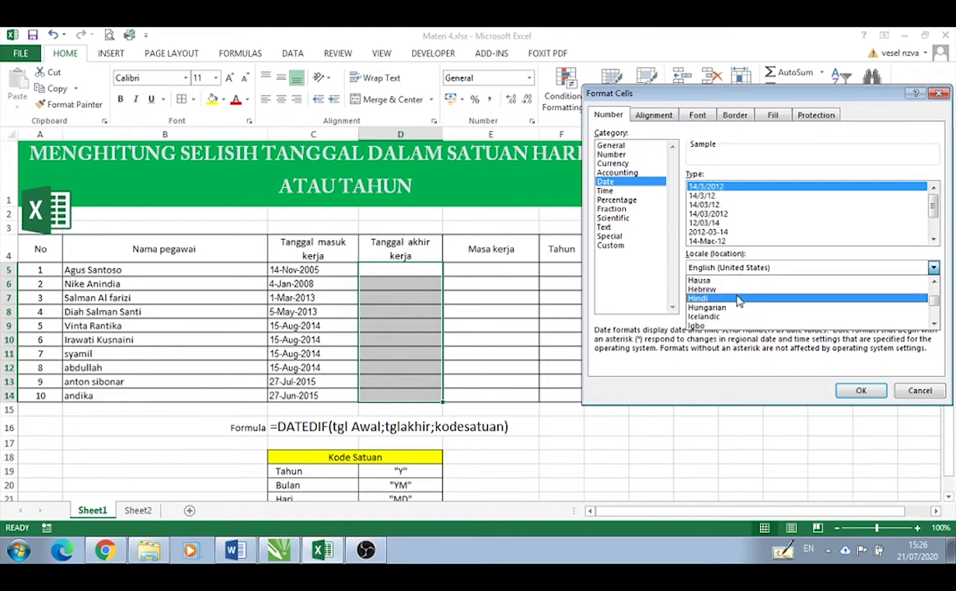
pyautogui.scroll(-1, 740, 394)
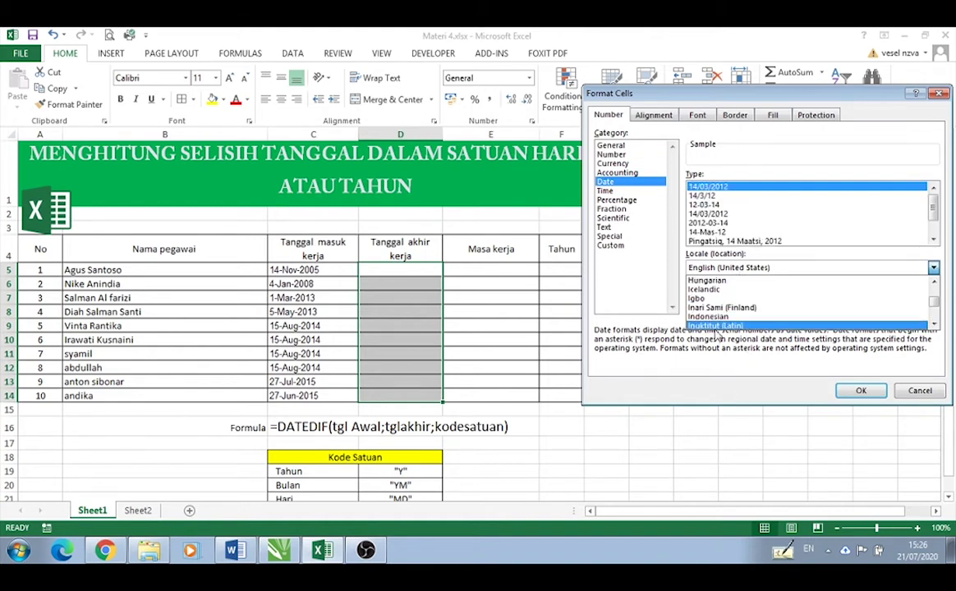
pyautogui.click(727, 326)
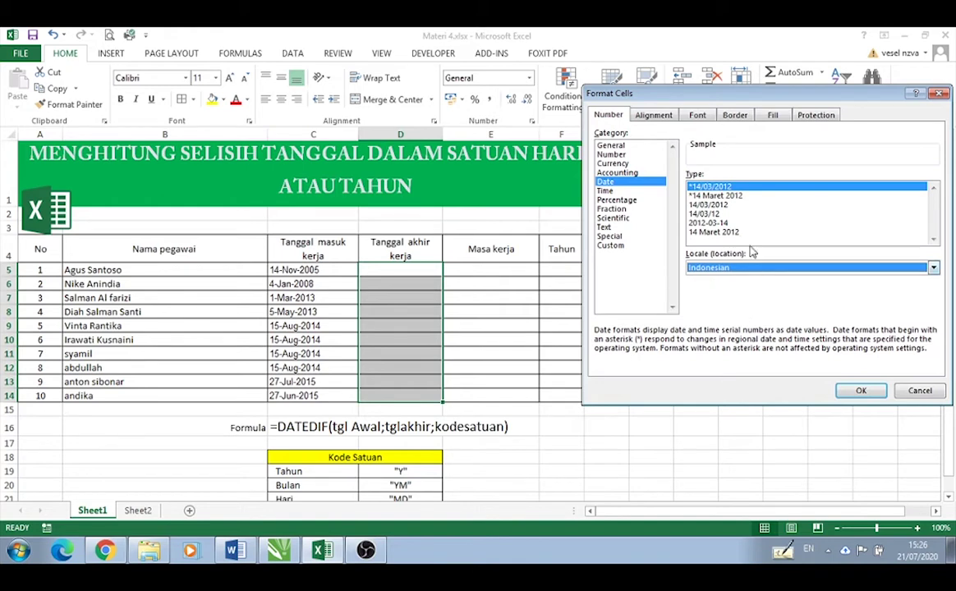
pyautogui.click(727, 198)
pyautogui.click(725, 233)
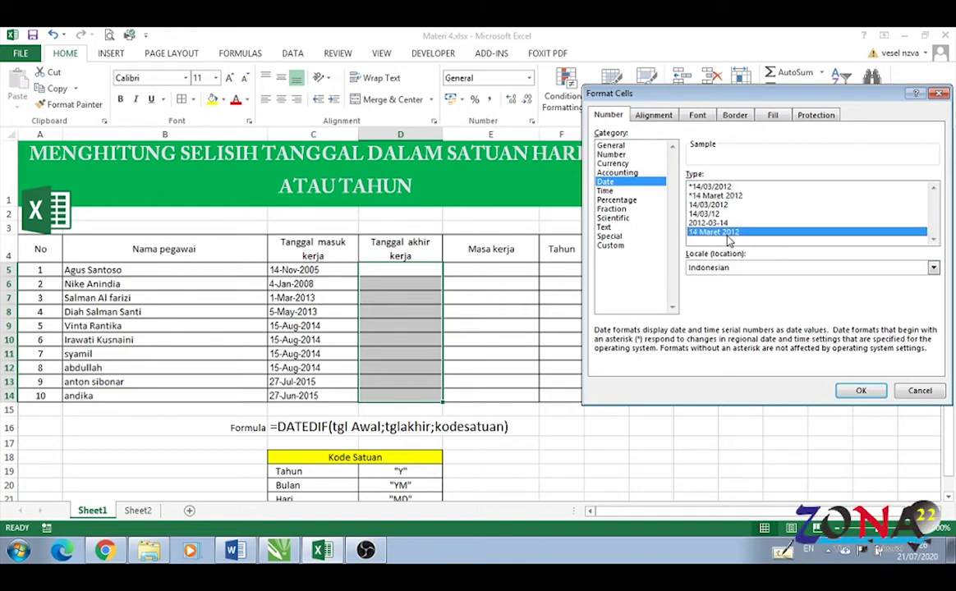
pyautogui.click(861, 391)
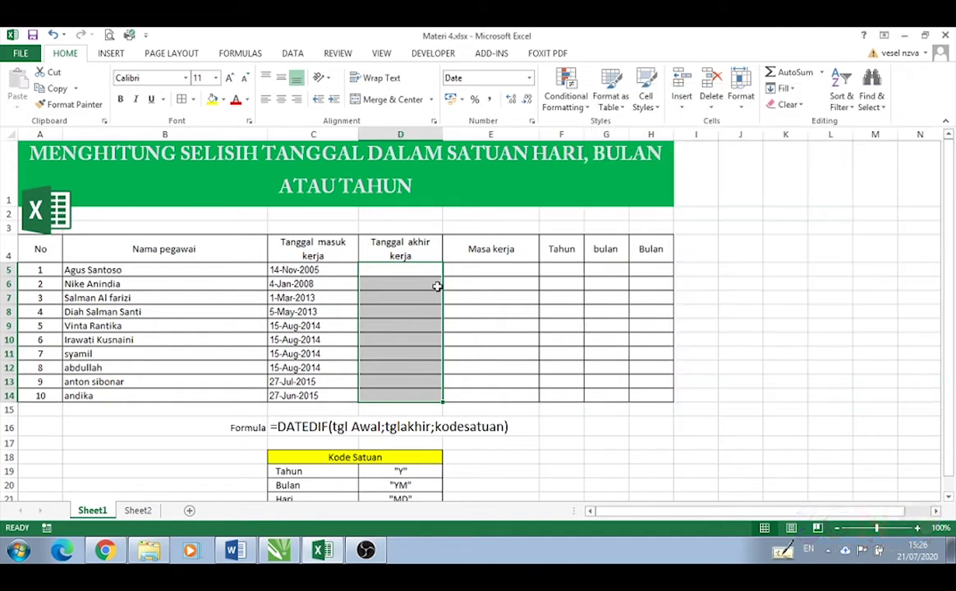
# Copy that date format onto the start dates C5:C14 with Format Painter
pyautogui.click(59, 104)
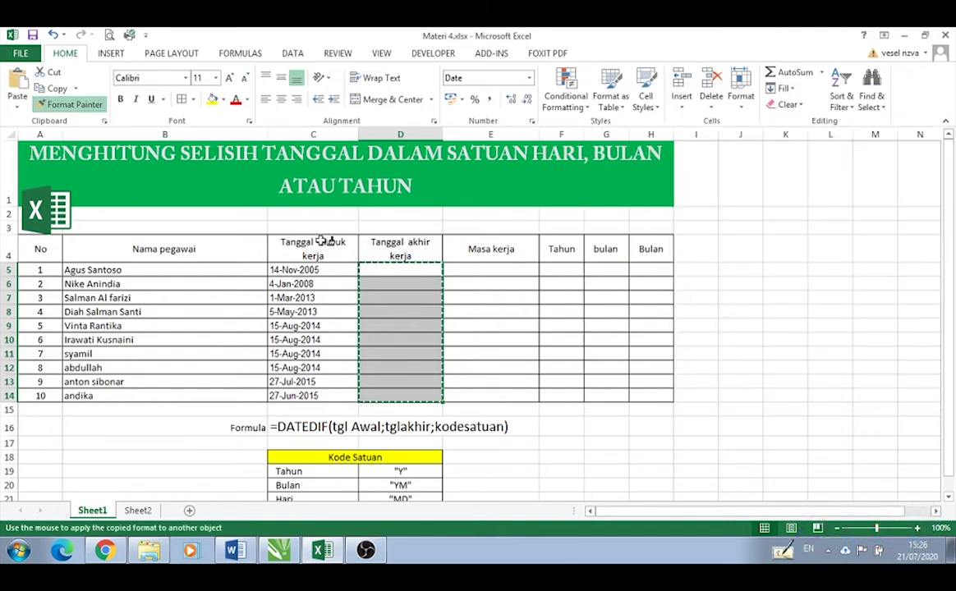
pyautogui.moveTo(327, 271); pyautogui.dragTo(333, 400)
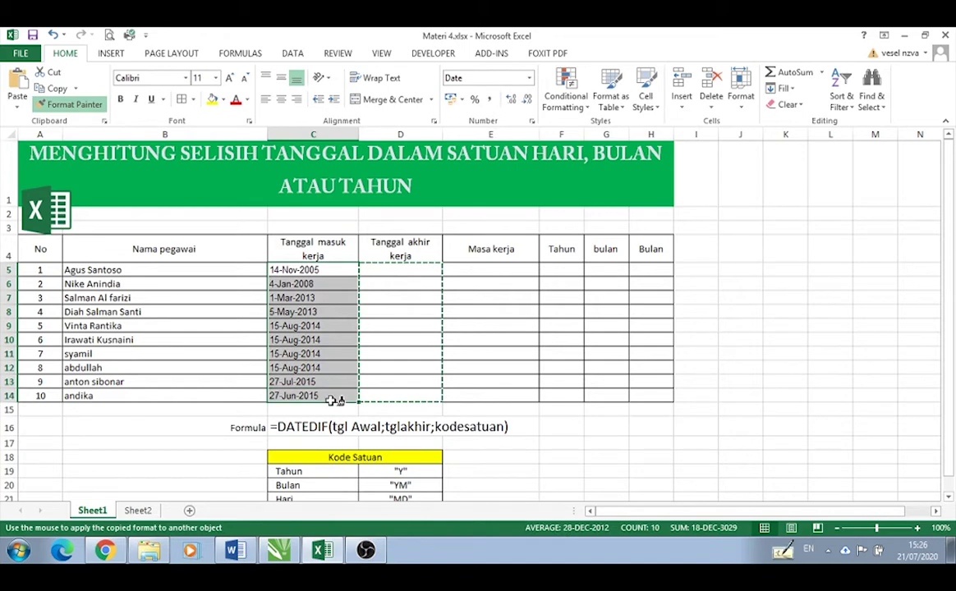
pyautogui.click(405, 273)
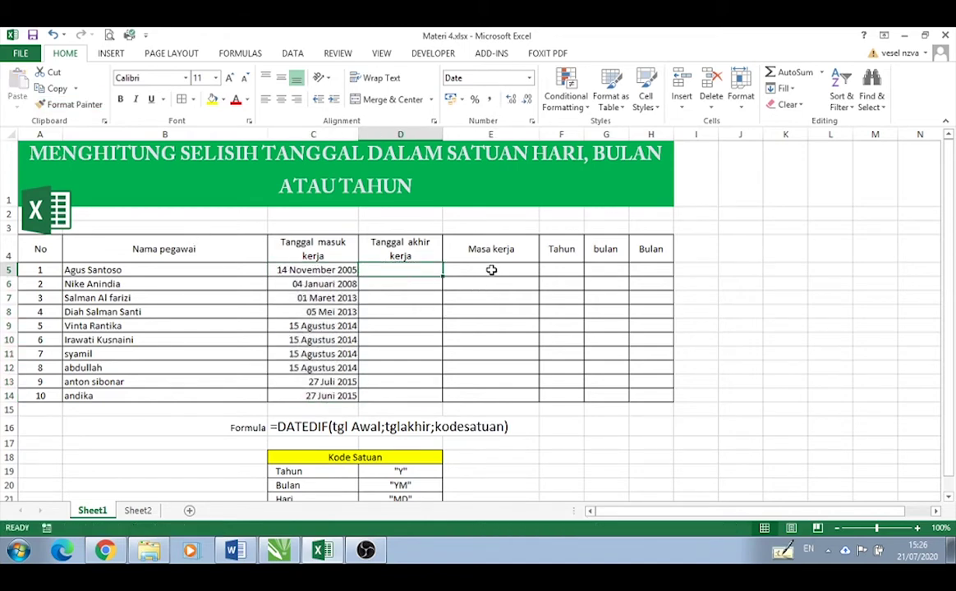
# Enter =NOW() in D5 and fill it down to D14, showing 21 Juli 2020
pyautogui.write('=')
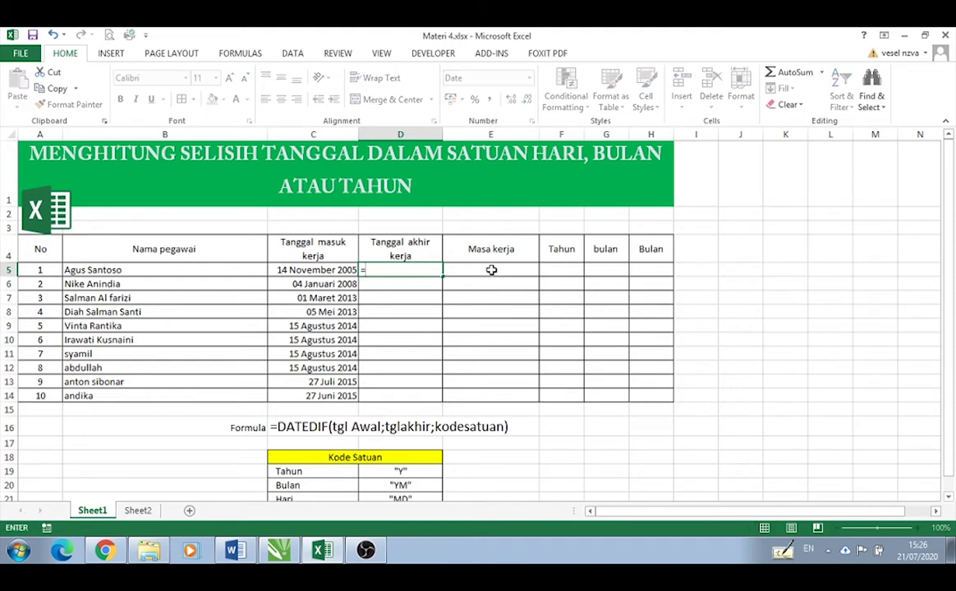
pyautogui.write('no')
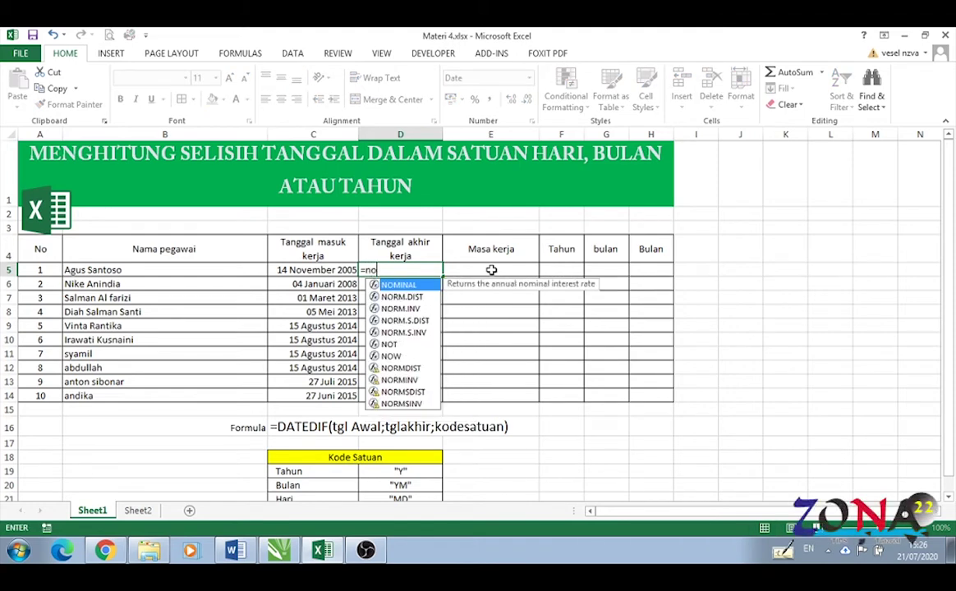
pyautogui.write('w(')
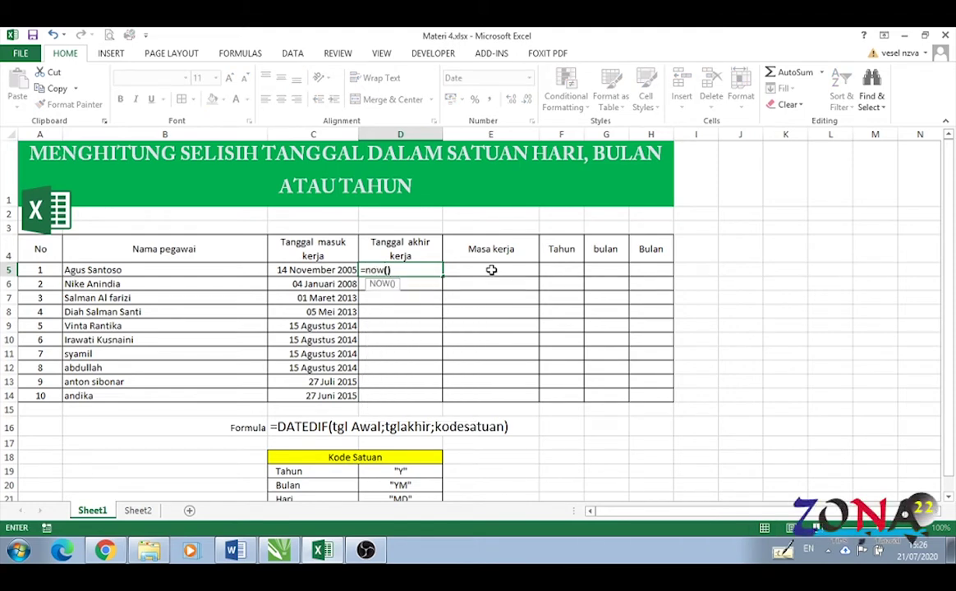
pyautogui.write(')')
pyautogui.press('Return')
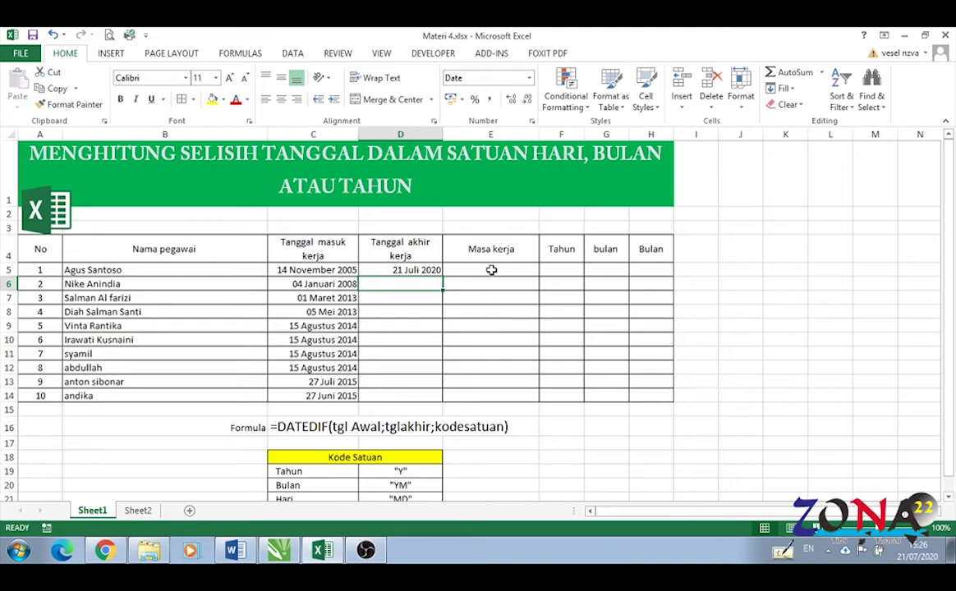
pyautogui.click(414, 270)
pyautogui.moveTo(441, 277); pyautogui.dragTo(438, 397)
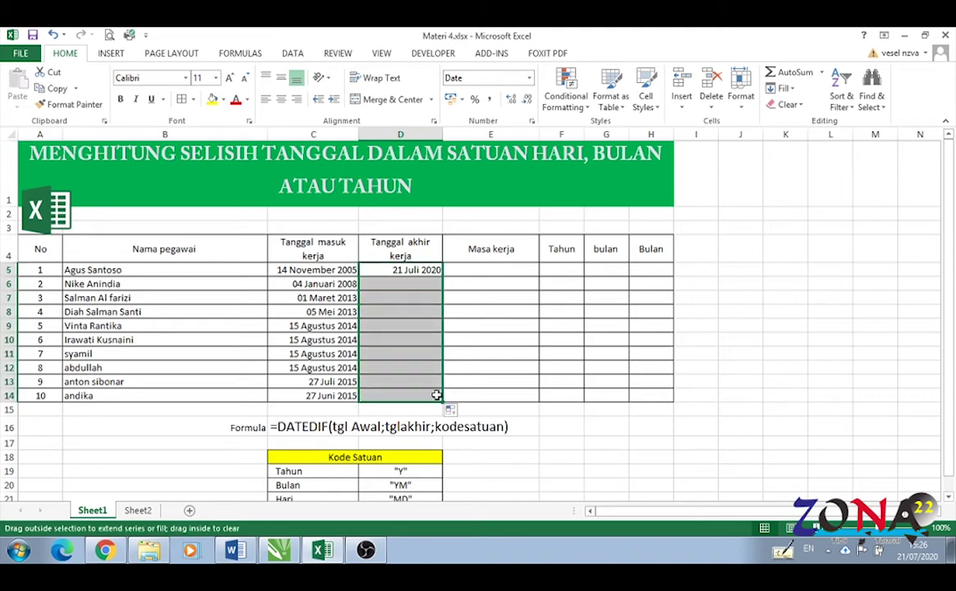
pyautogui.click(482, 271)
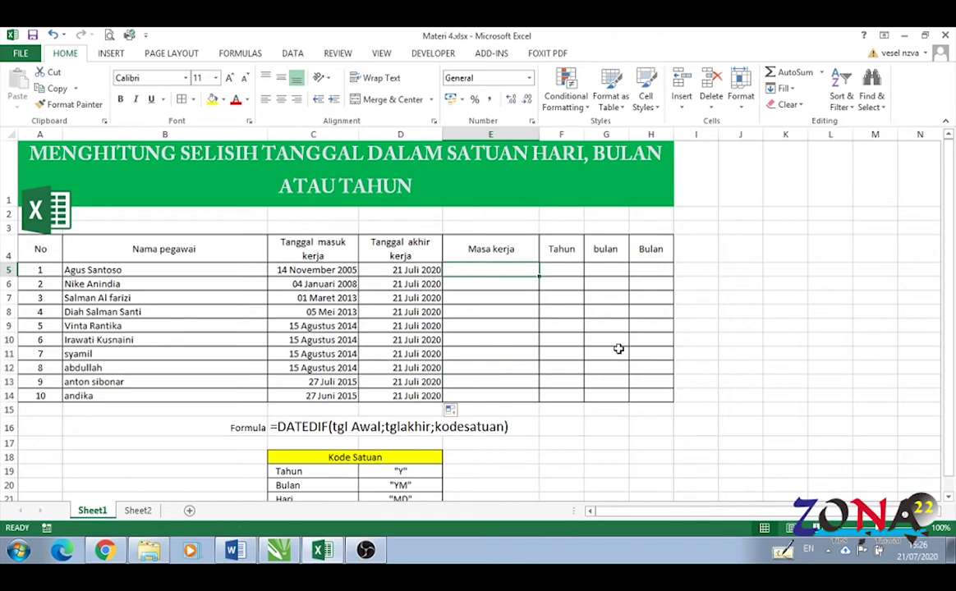
# Enter =DATEDIF(C5;D5;"Y") in F5 so it shows 14 years
pyautogui.click(557, 271)
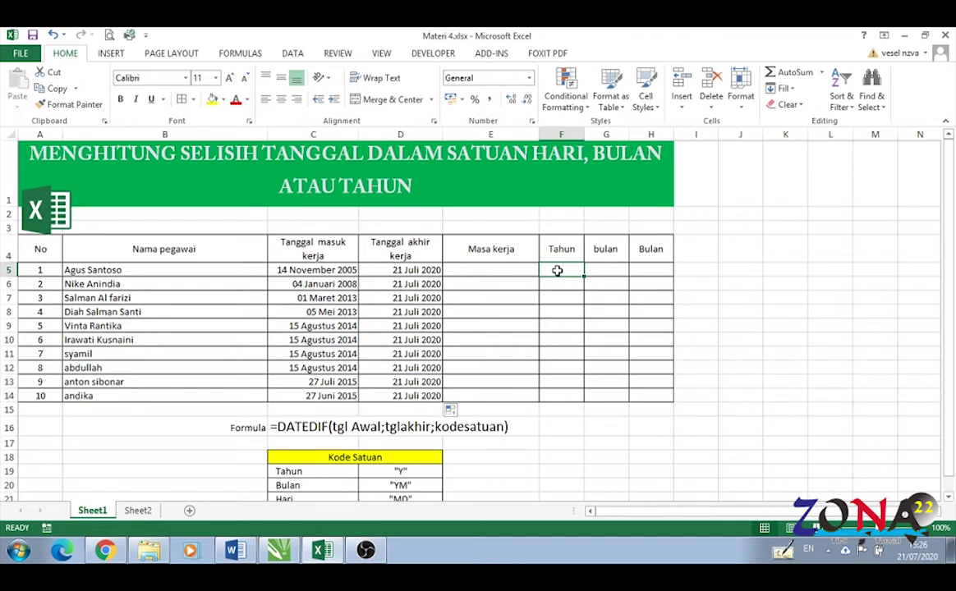
pyautogui.write('=')
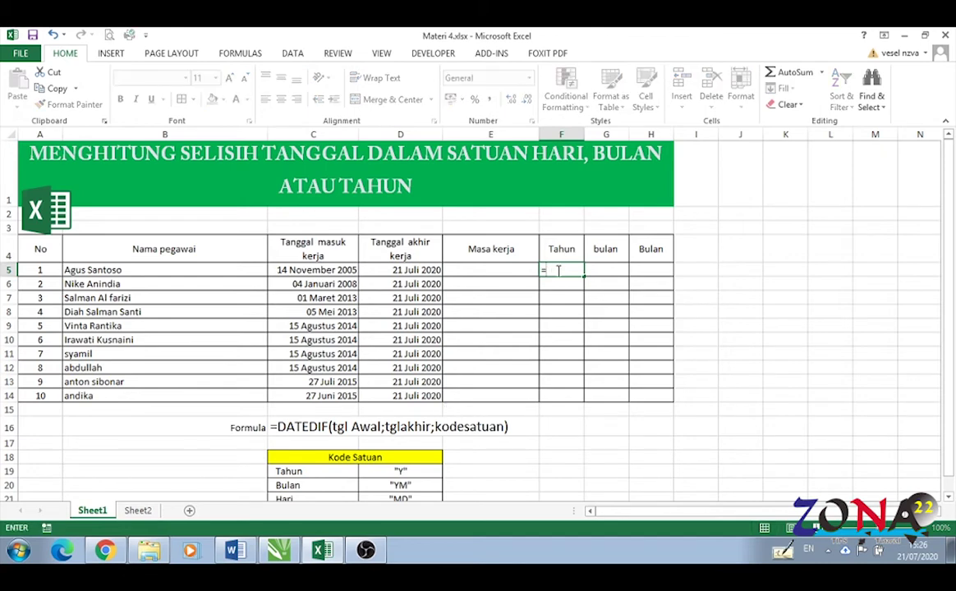
pyautogui.write('da')
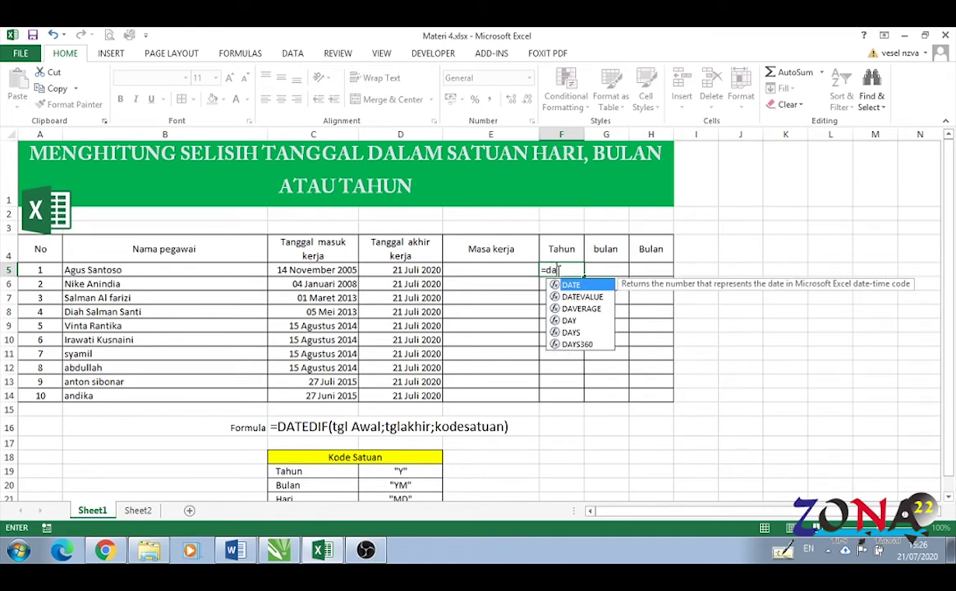
pyautogui.write('ted')
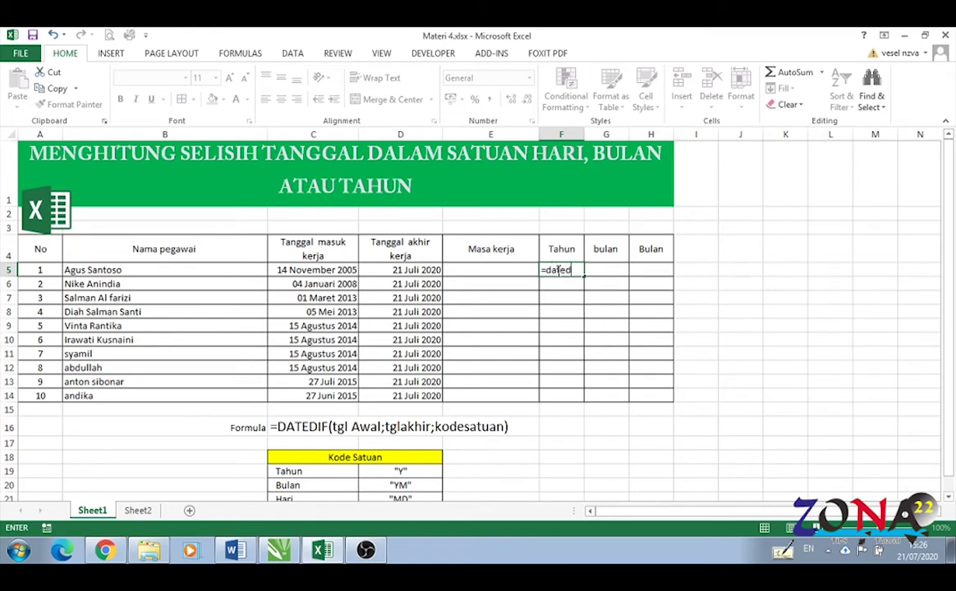
pyautogui.write('if')
pyautogui.write('(')
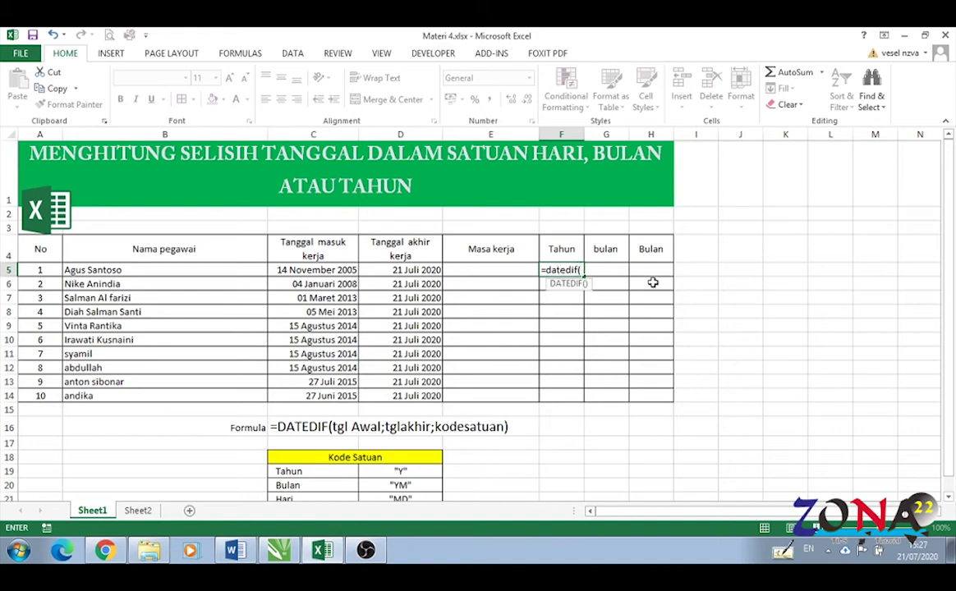
pyautogui.click(316, 274)
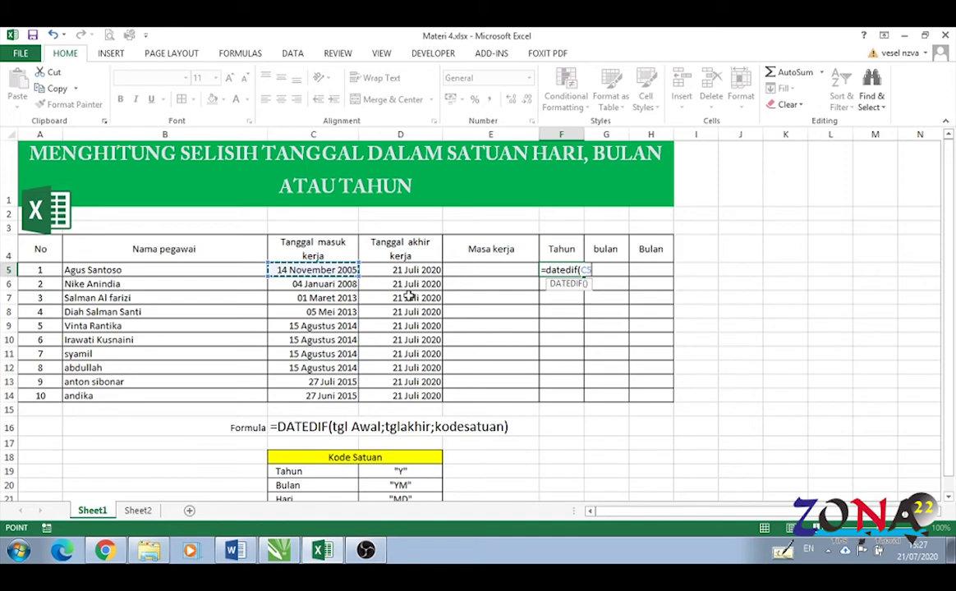
pyautogui.write(';')
pyautogui.click(407, 271)
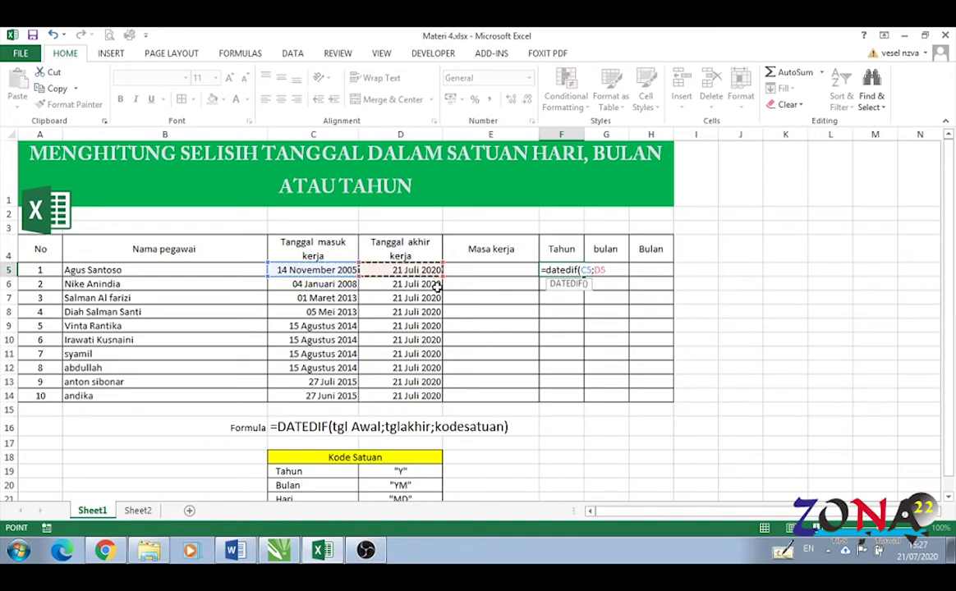
pyautogui.write(';')
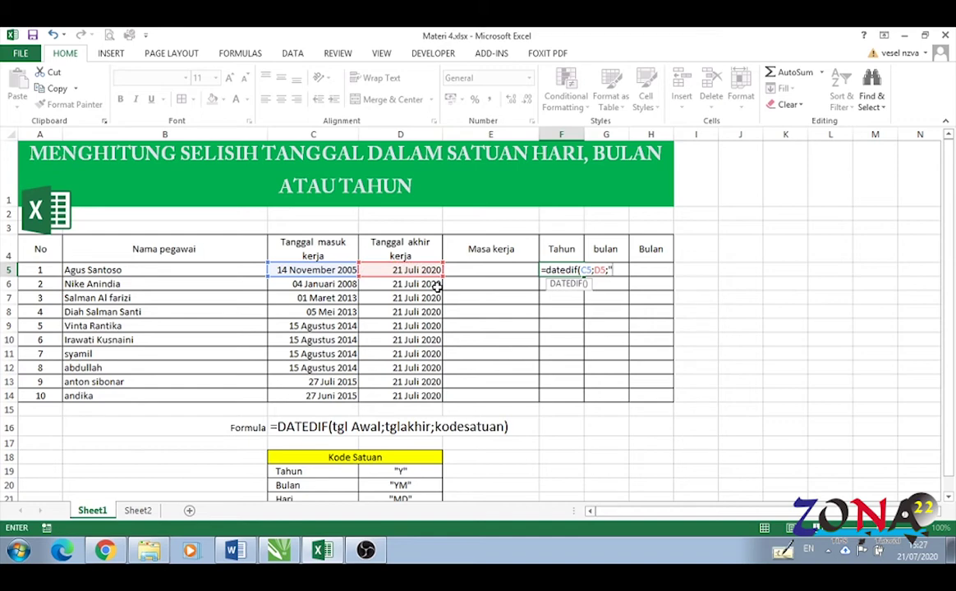
pyautogui.write('Y')
pyautogui.write('")')
pyautogui.press('Return')
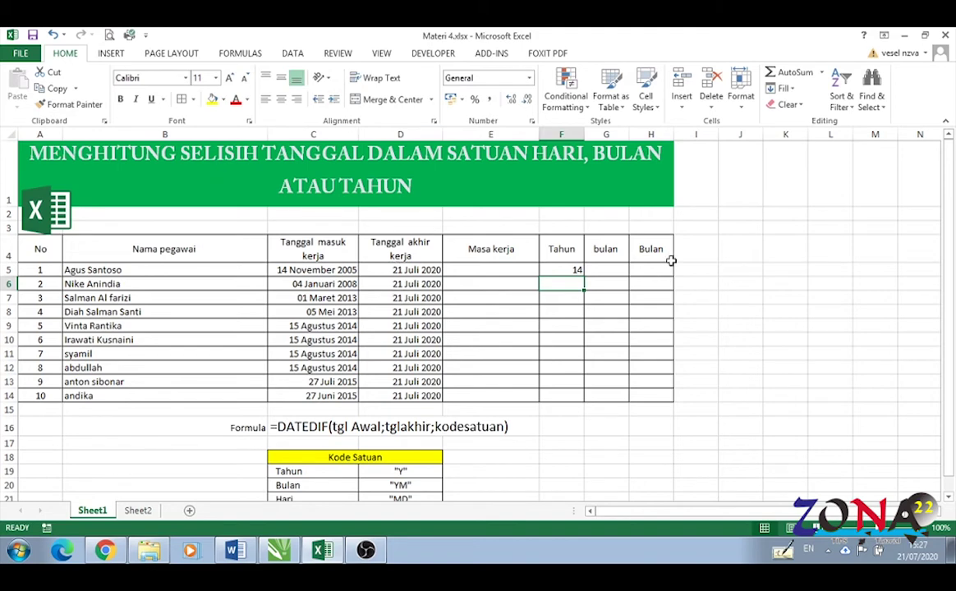
pyautogui.moveTo(576, 268); pyautogui.dragTo(581, 389)
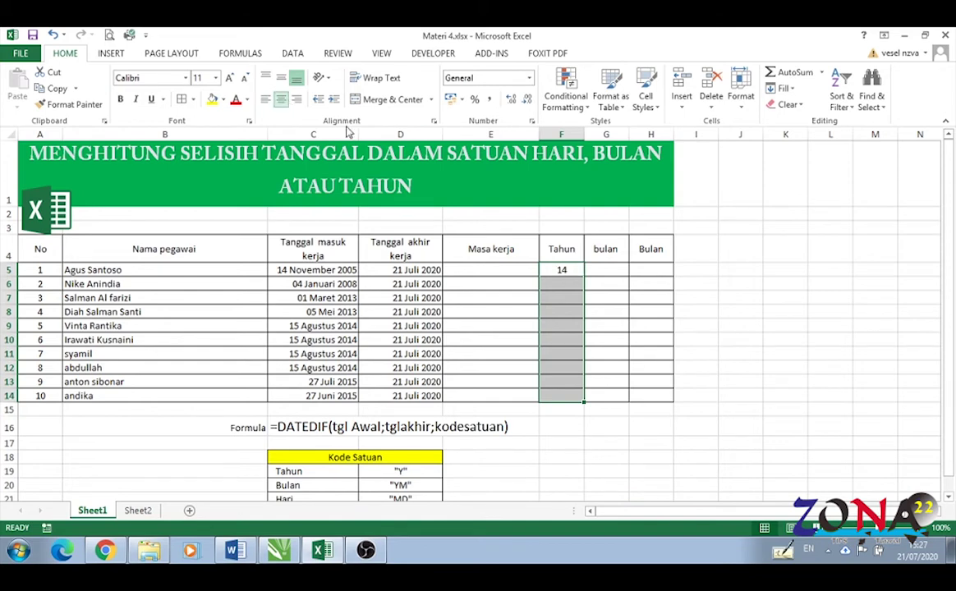
pyautogui.click(653, 339)
pyautogui.click(591, 271)
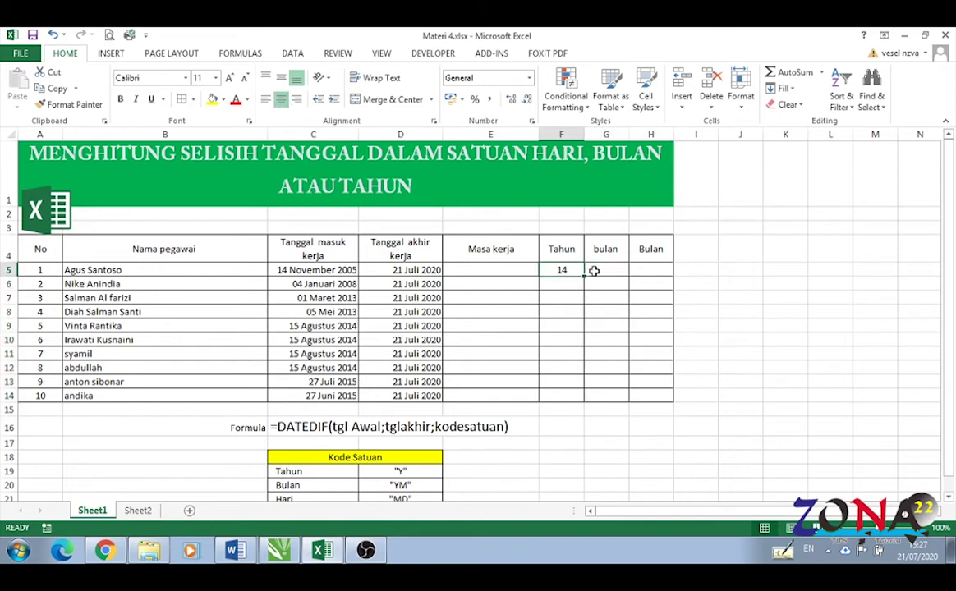
# Enter =DATEDIF(C5;D5;"YM") in G5 so it shows 8 months
pyautogui.write('=')
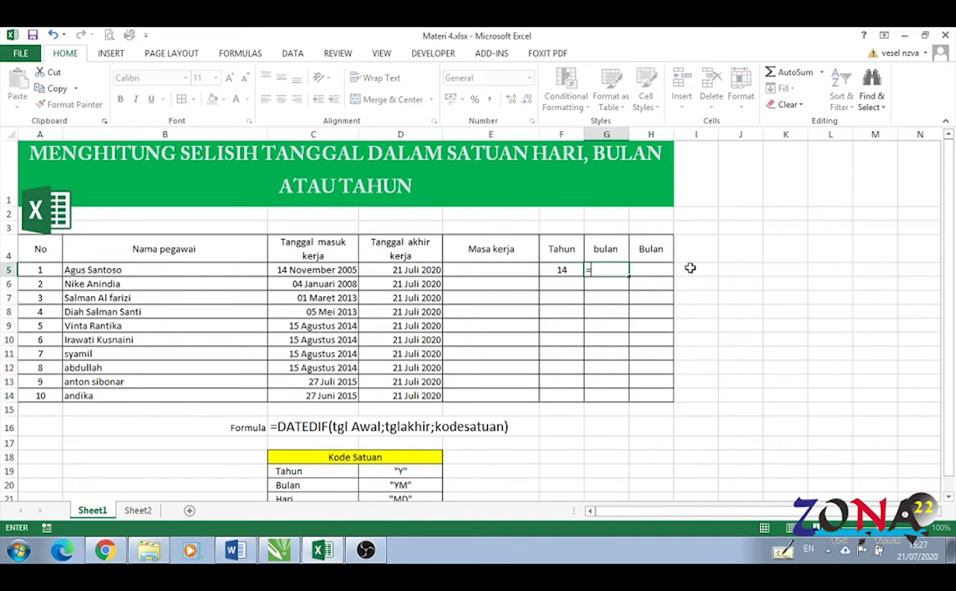
pyautogui.write('da')
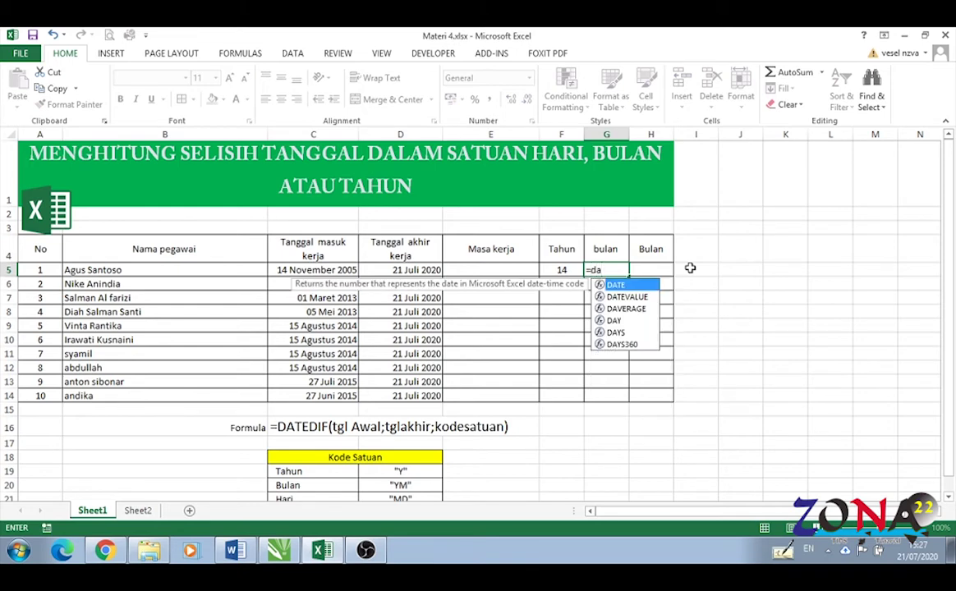
pyautogui.write('tedi')
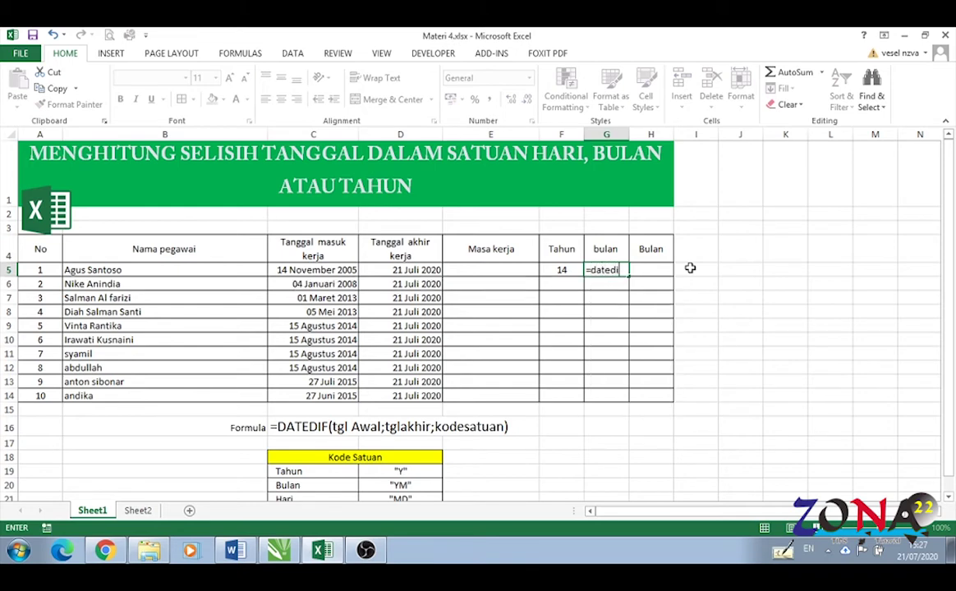
pyautogui.write('f(')
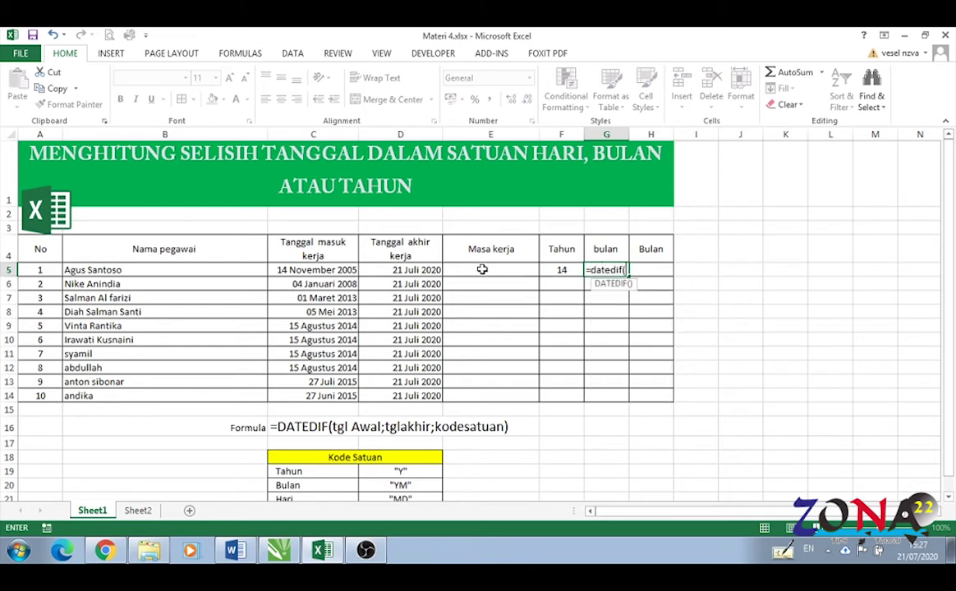
pyautogui.click(341, 270)
pyautogui.write(';')
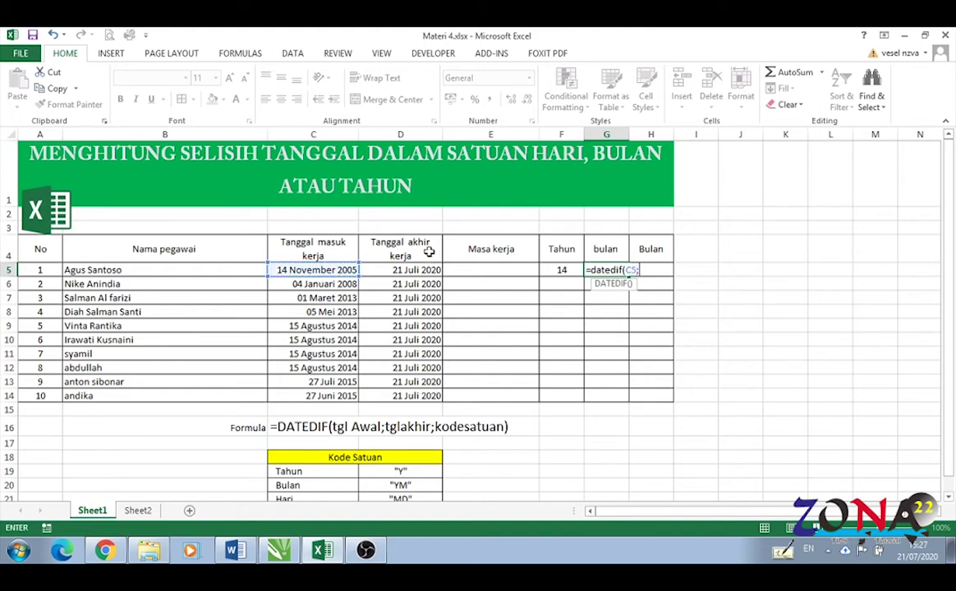
pyautogui.click(427, 269)
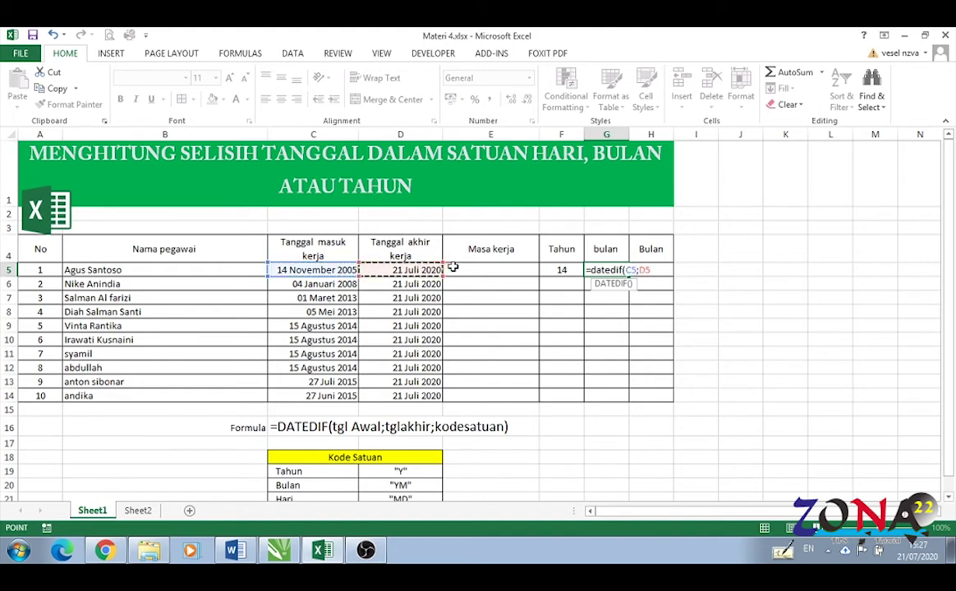
pyautogui.write(';')
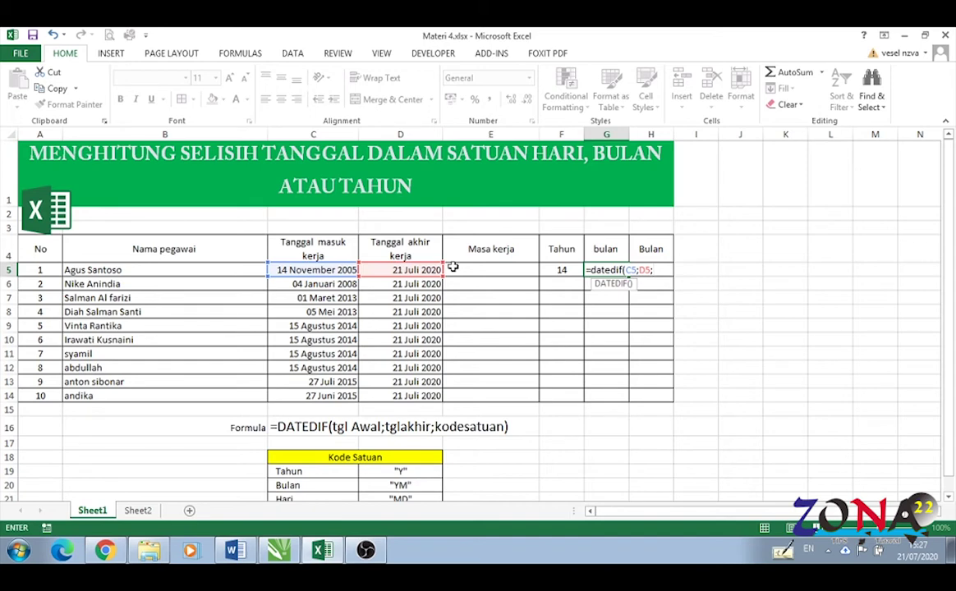
pyautogui.write('"')
pyautogui.write('Y')
pyautogui.write('M"')
pyautogui.write('(')
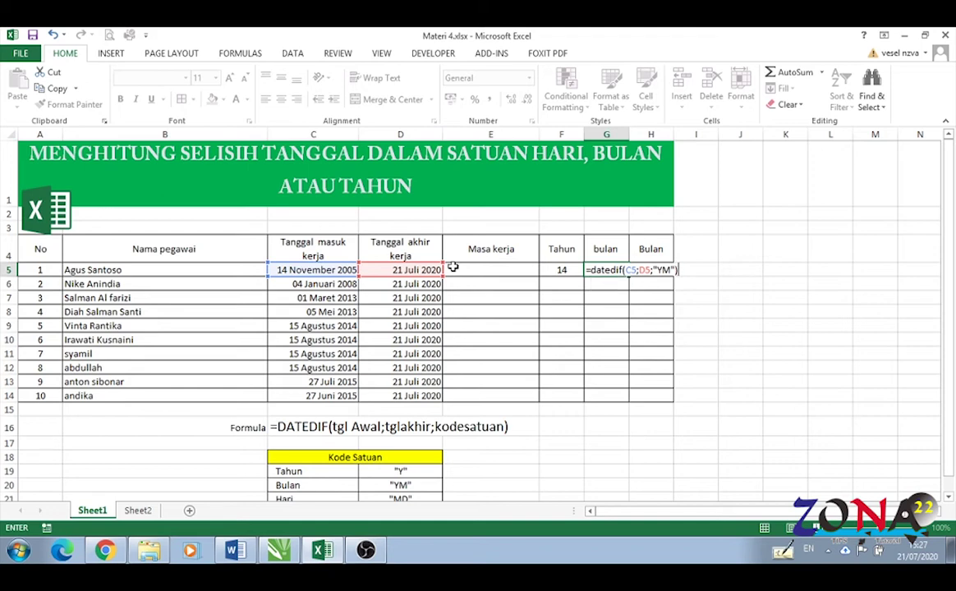
pyautogui.press('Return')
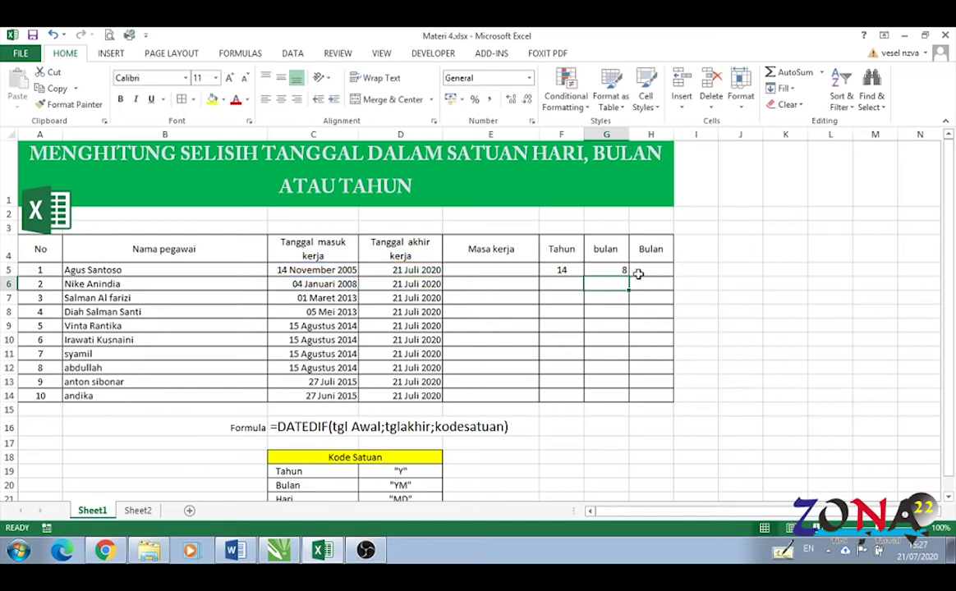
pyautogui.keyDown('ctrl'); pyautogui.scroll(2, 636, 274); pyautogui.keyUp('ctrl')
pyautogui.click(487, 190)
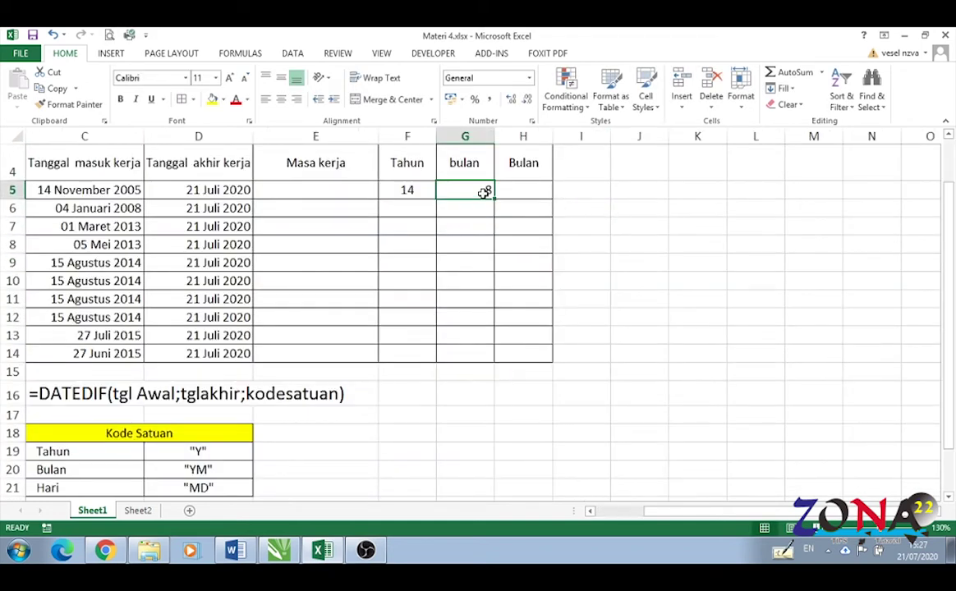
# Enter =DATEDIF(C5;D5;"MD") in H5 so it shows 7 days
pyautogui.click(538, 192)
pyautogui.write('=')
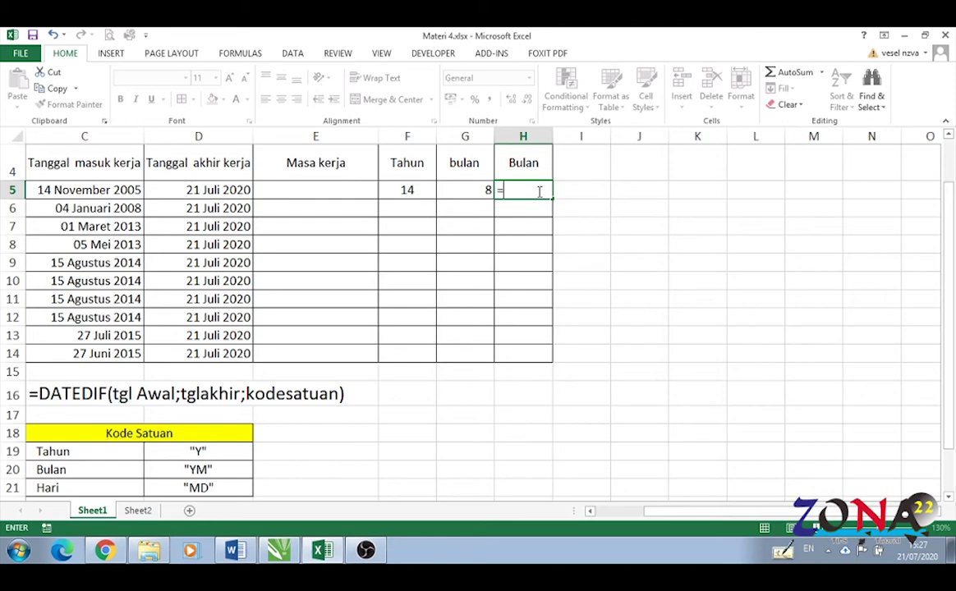
pyautogui.write('dat')
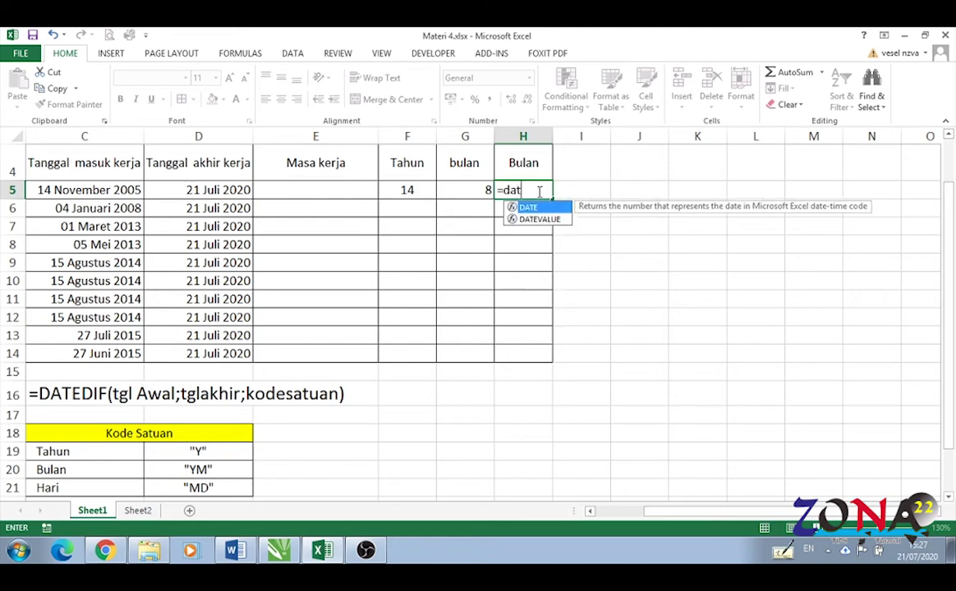
pyautogui.write('ed')
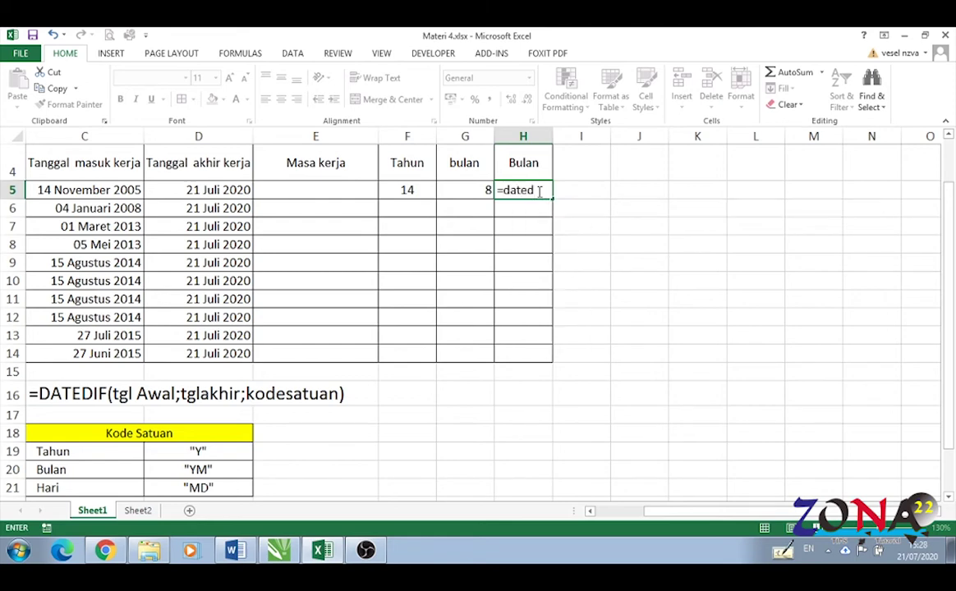
pyautogui.write('if(')
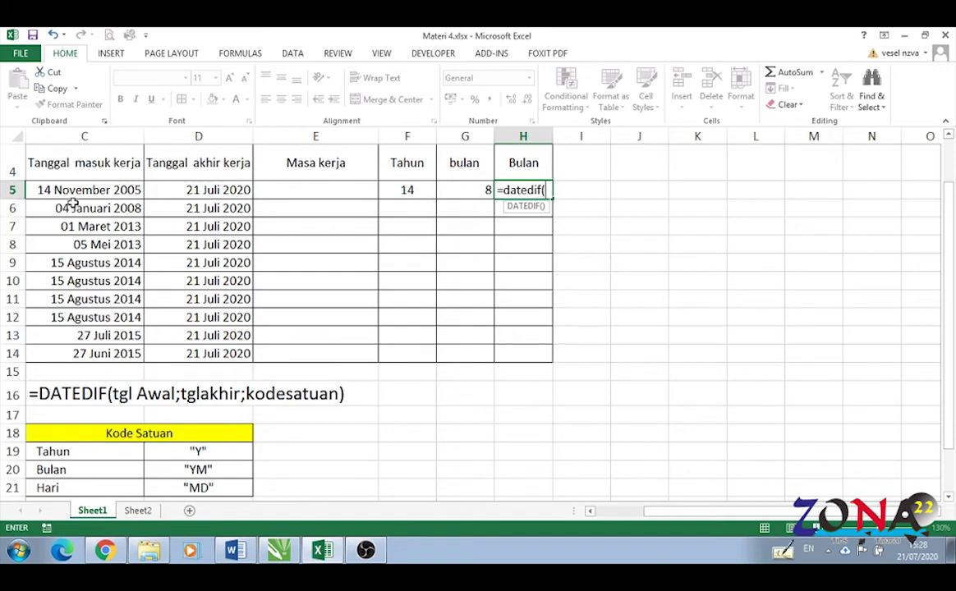
pyautogui.click(66, 188)
pyautogui.write(';')
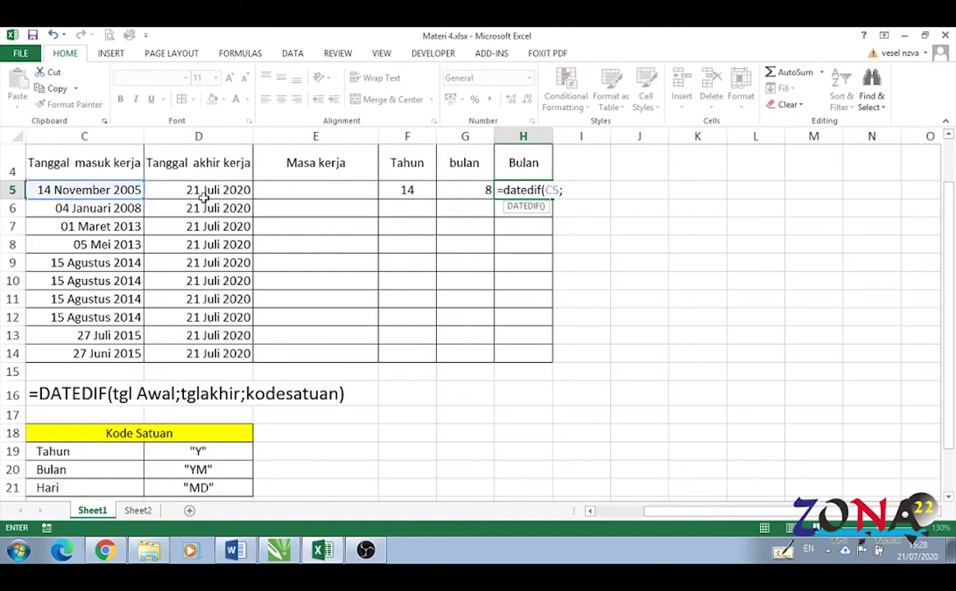
pyautogui.click(189, 188)
pyautogui.write(';')
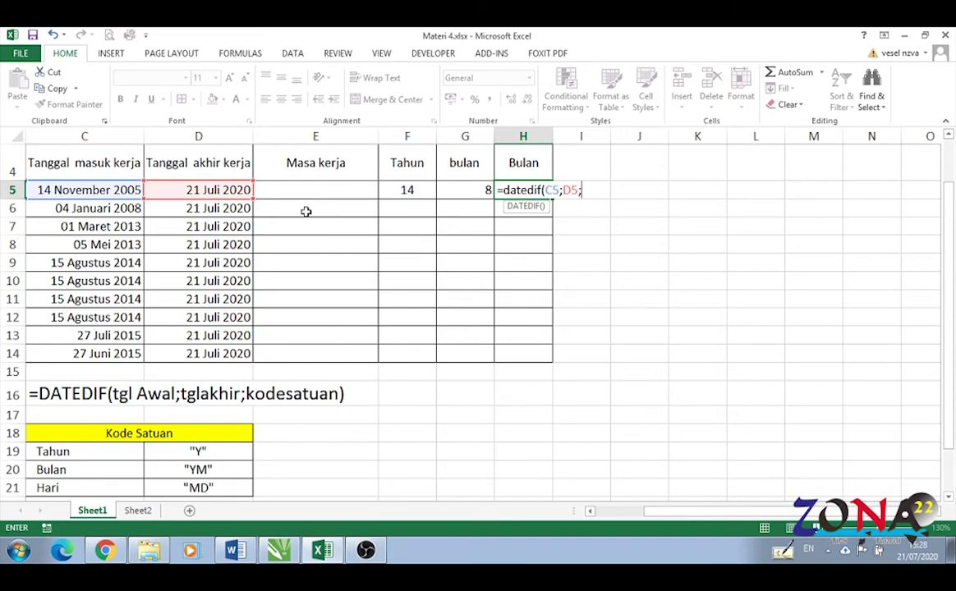
pyautogui.write('"')
pyautogui.write('MD')
pyautogui.write('")')
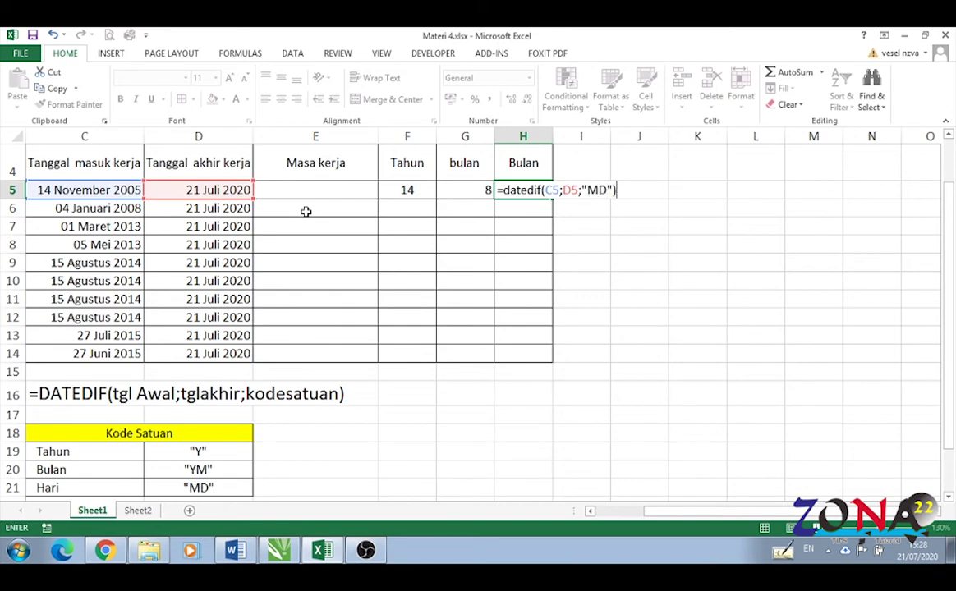
pyautogui.press('Return')
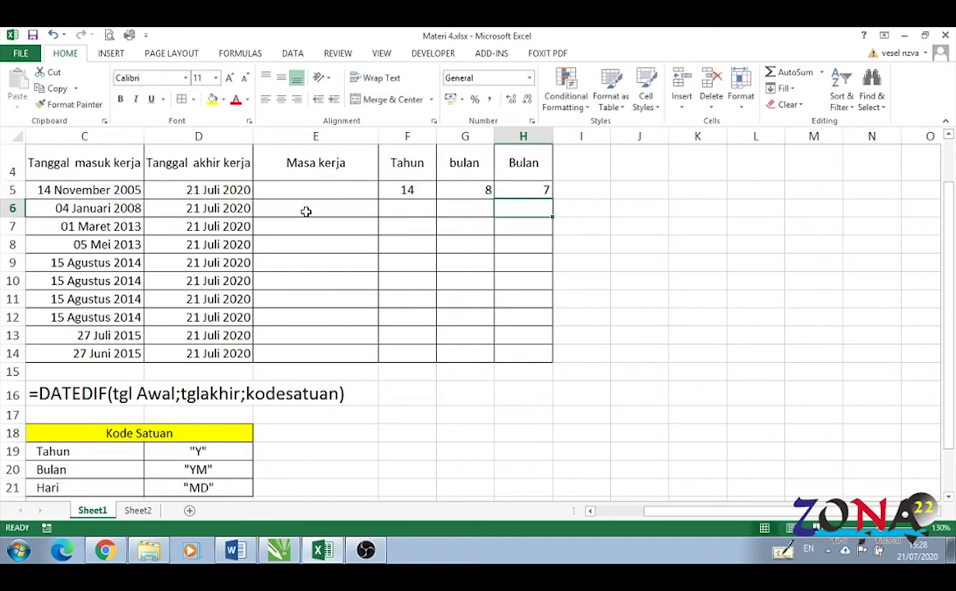
# Fill the F5:H5 year, month and day formulas down to row 14
pyautogui.moveTo(395, 189); pyautogui.dragTo(469, 190)
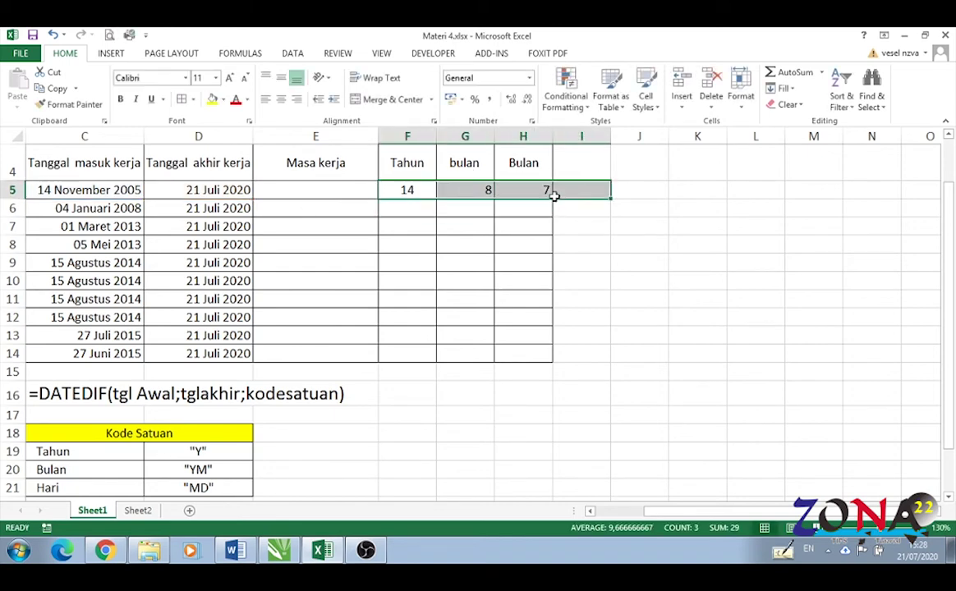
pyautogui.moveTo(533, 204)
pyautogui.mouseDown()
pyautogui.moveTo(539, 190)
pyautogui.moveTo(542, 354)
pyautogui.mouseUp()
pyautogui.click(623, 295)
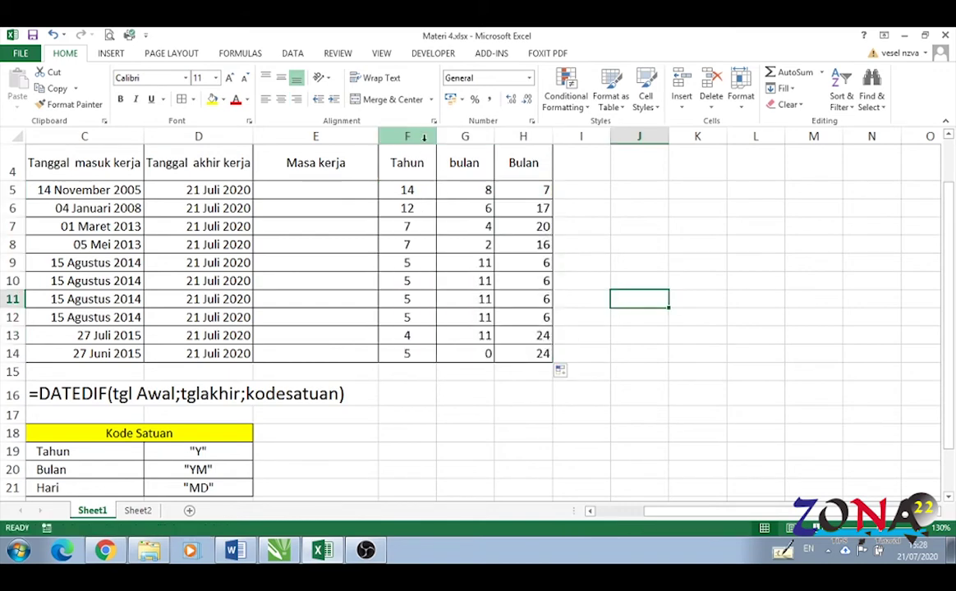
# Centre-align the contents of columns F through H
pyautogui.moveTo(407, 136); pyautogui.dragTo(524, 135)
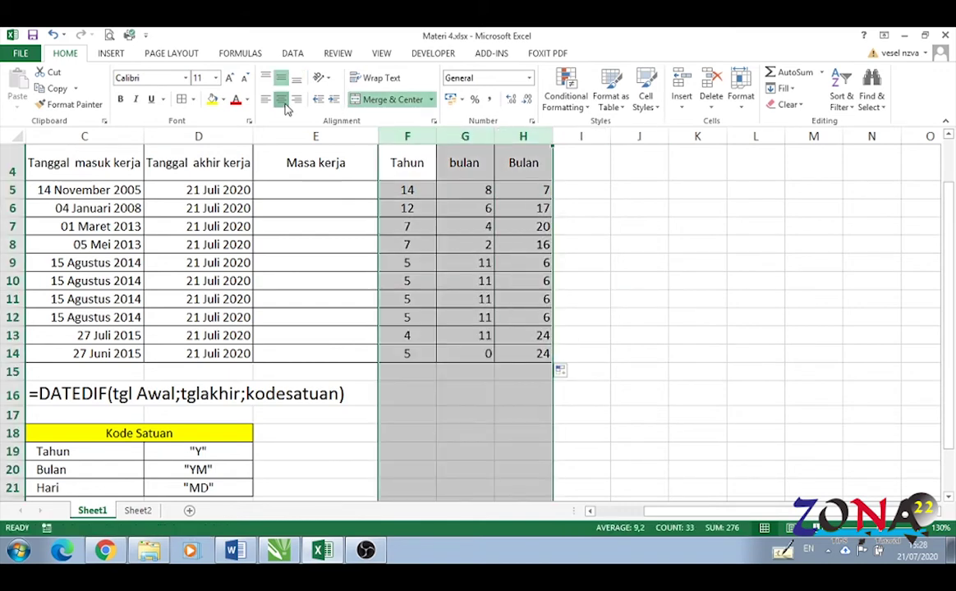
pyautogui.click(280, 100)
pyautogui.click(280, 99)
pyautogui.click(608, 226)
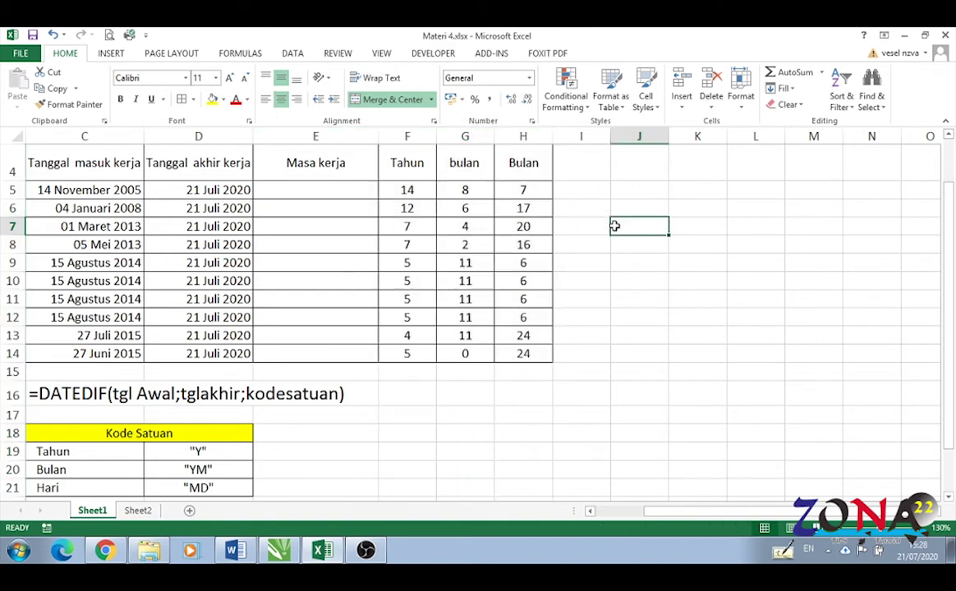
pyautogui.click(303, 189)
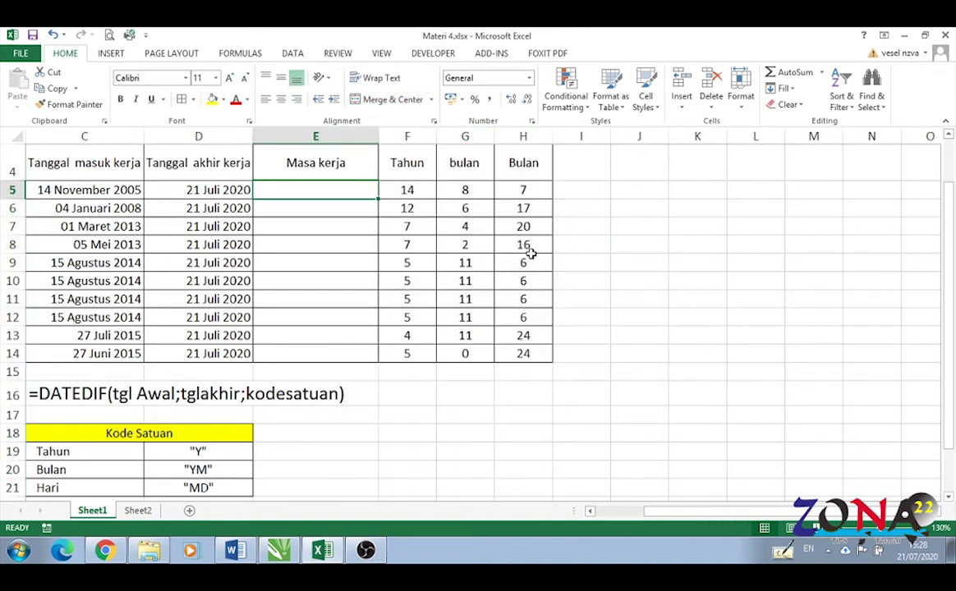
# Start the E5 formula with DATEDIF(C5;D5;"Y") joined to the label "Tahun"
pyautogui.write('=da')
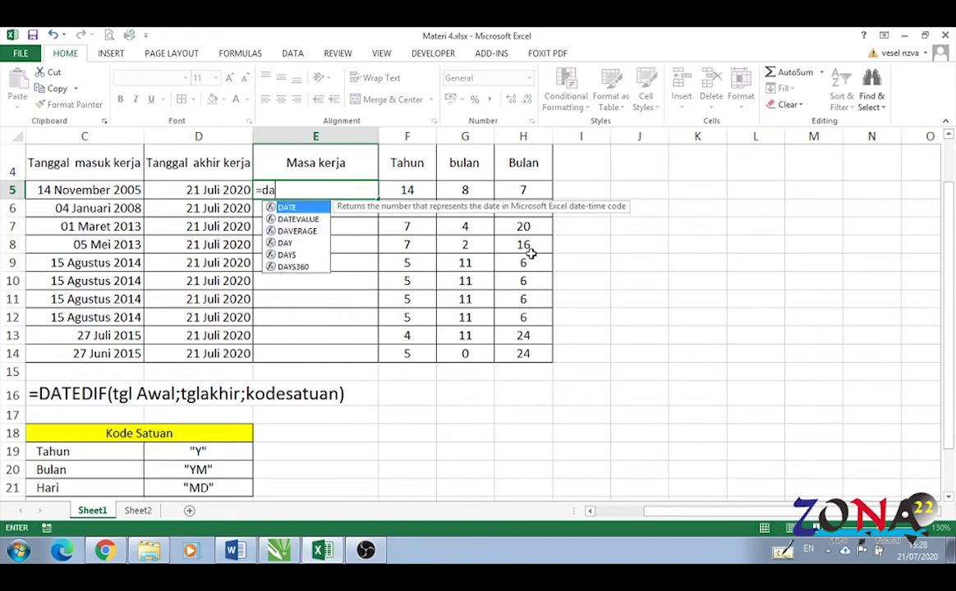
pyautogui.write('ted')
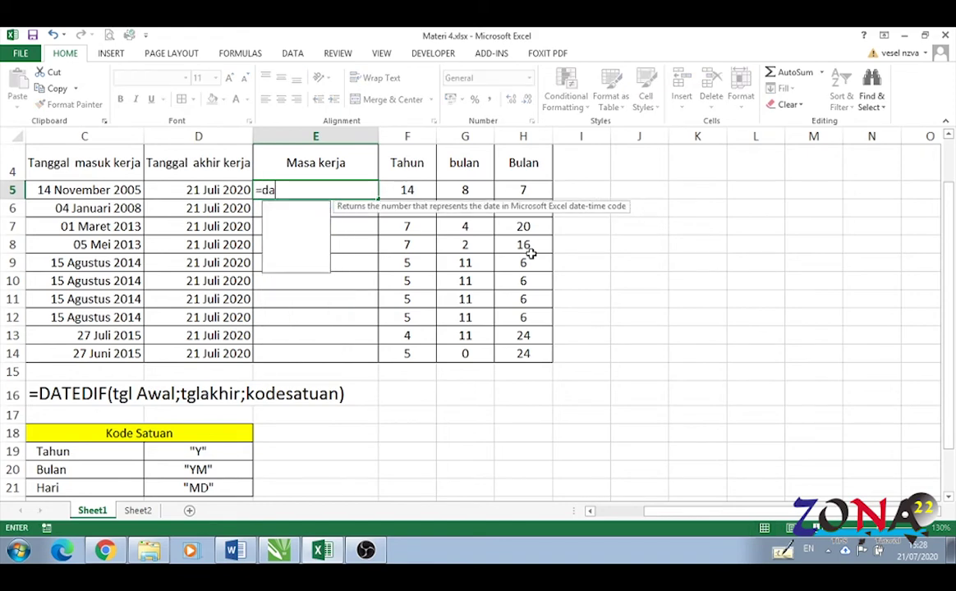
pyautogui.write('if(')
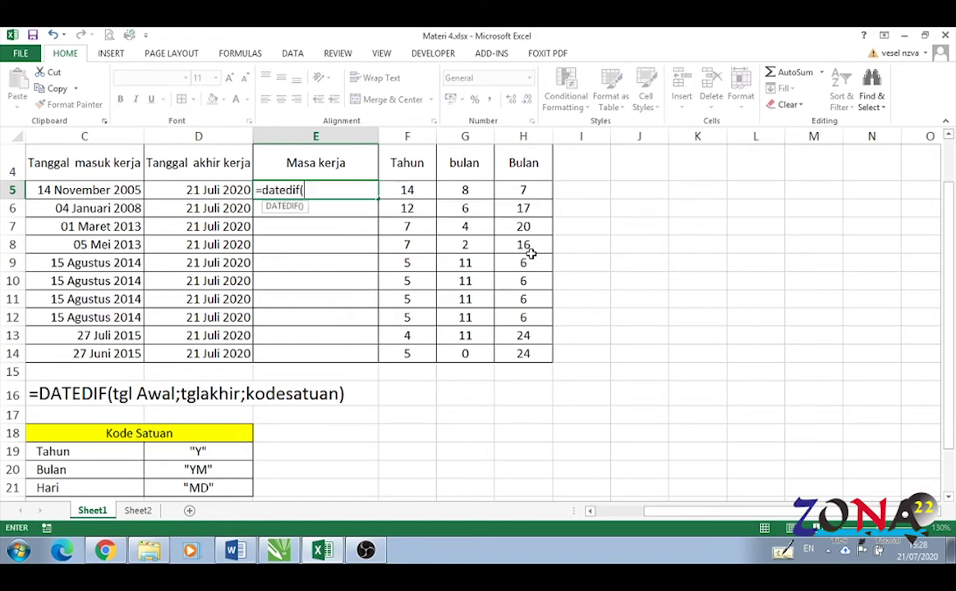
pyautogui.press('BackSpace')
pyautogui.press('Escape')
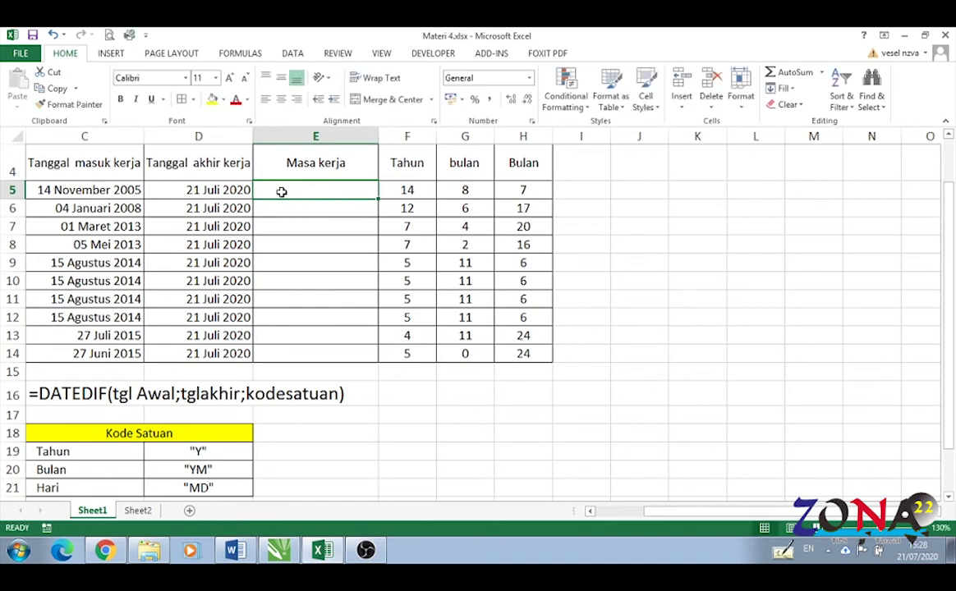
pyautogui.write('=da')
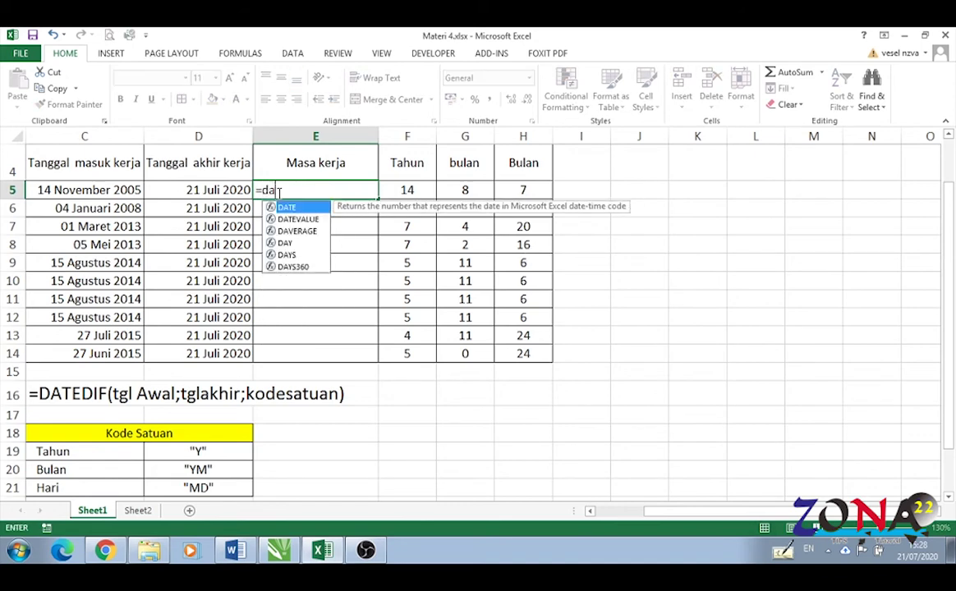
pyautogui.write('tedi')
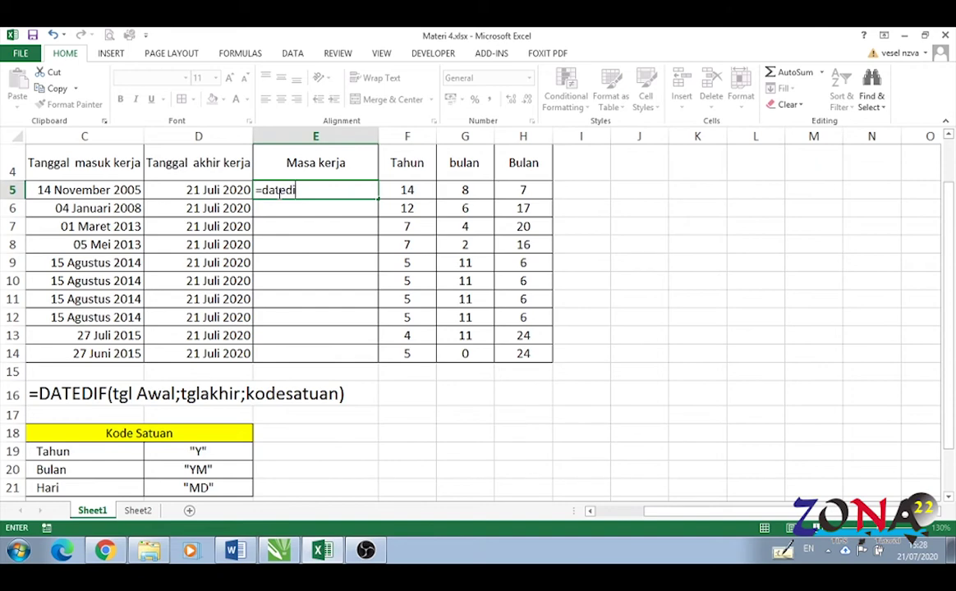
pyautogui.write('f(')
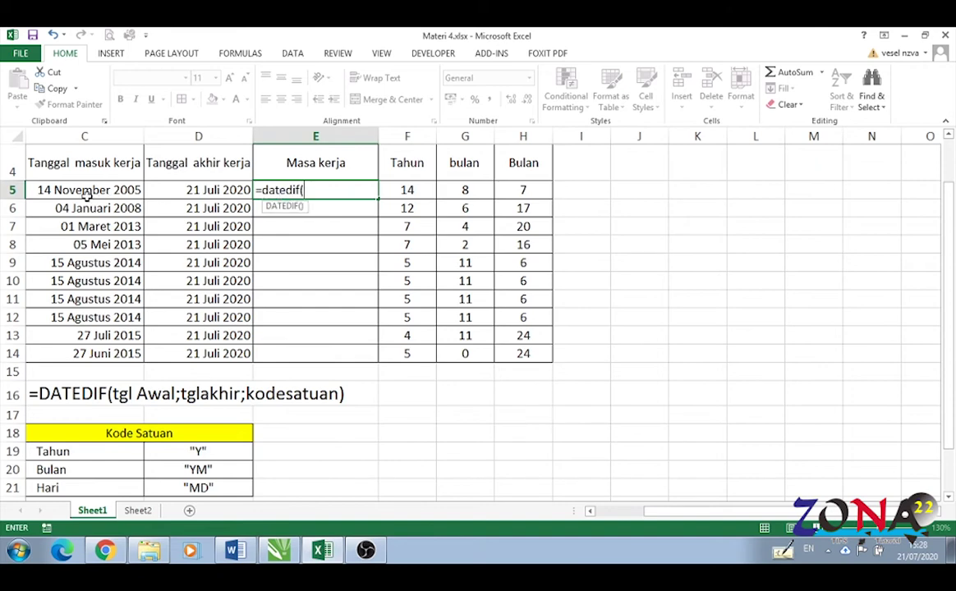
pyautogui.click(81, 188)
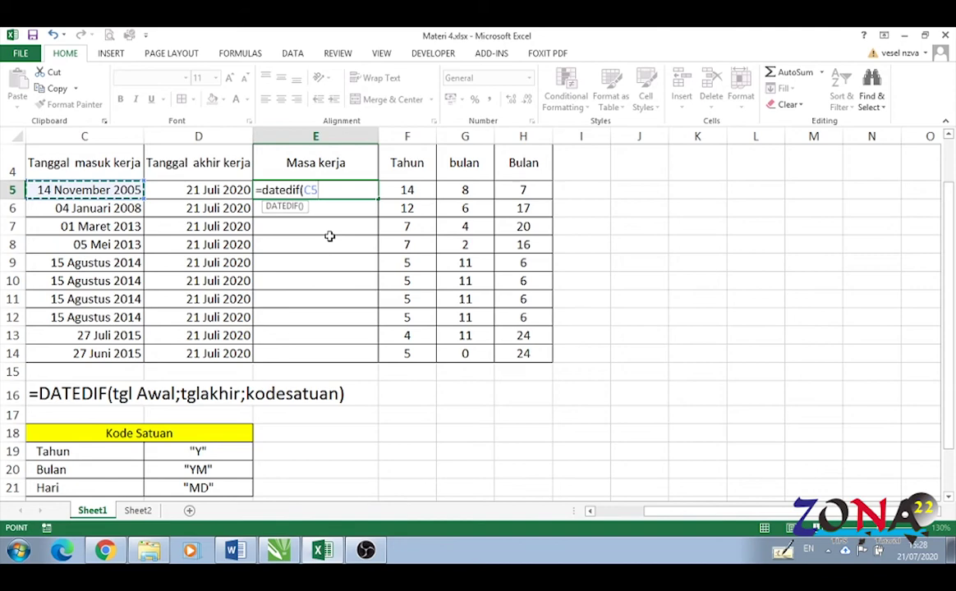
pyautogui.write(';')
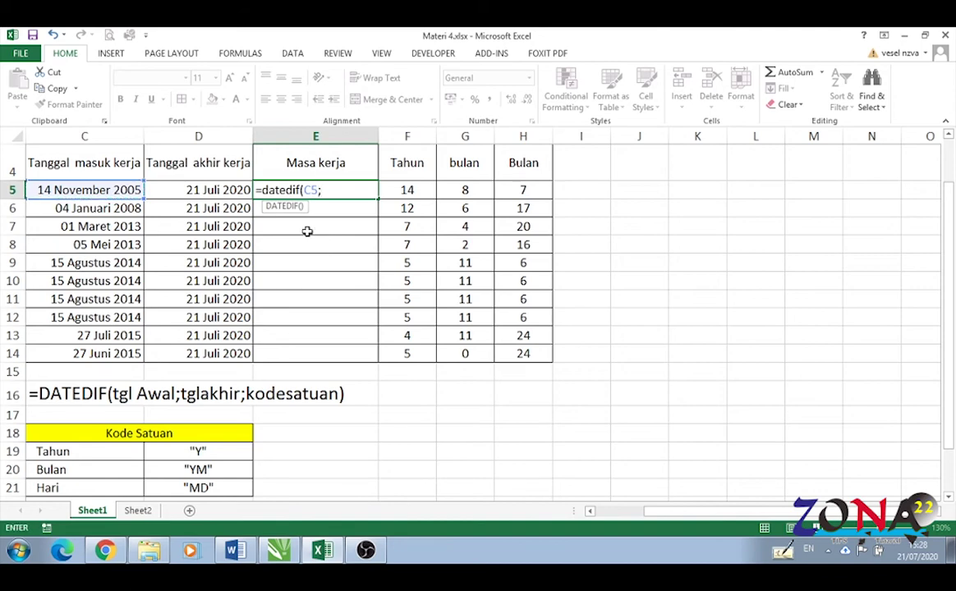
pyautogui.click(206, 188)
pyautogui.write(';')
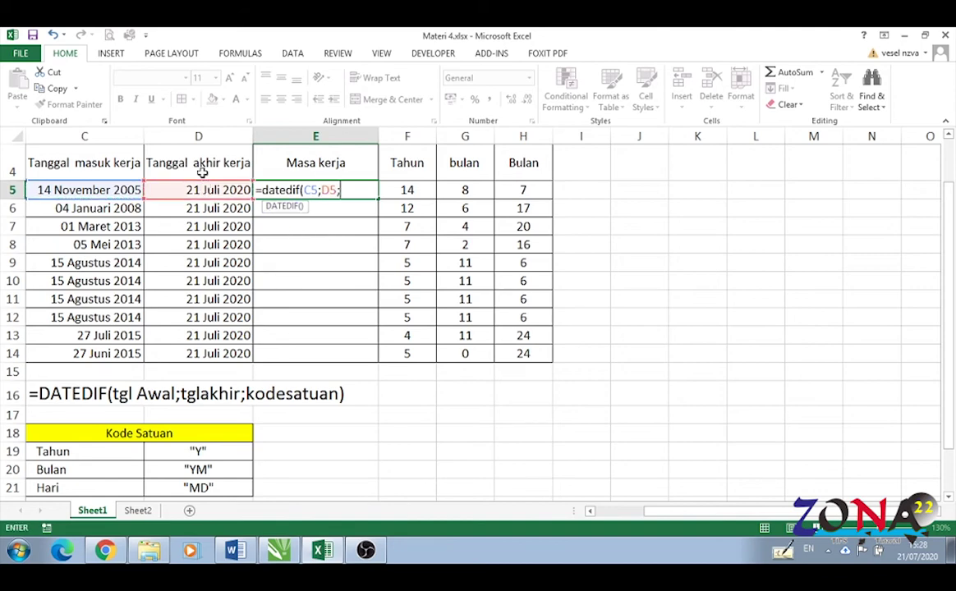
pyautogui.write('"Y')
pyautogui.write('"')
pyautogui.write(')')
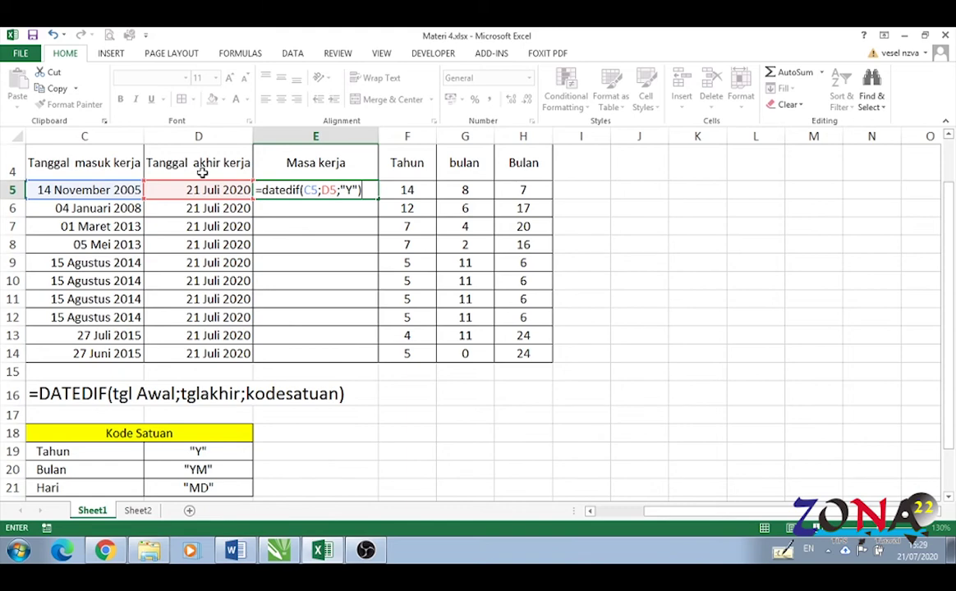
pyautogui.write('&')
pyautogui.write('"')
pyautogui.write('Tahu')
pyautogui.write('n"')
pyautogui.write('&da')
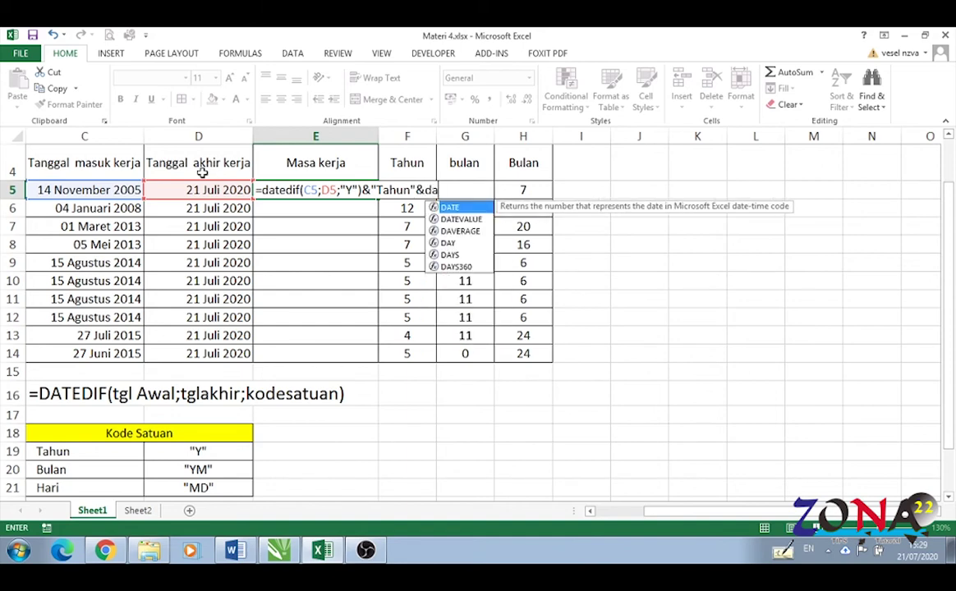
pyautogui.write('ted')
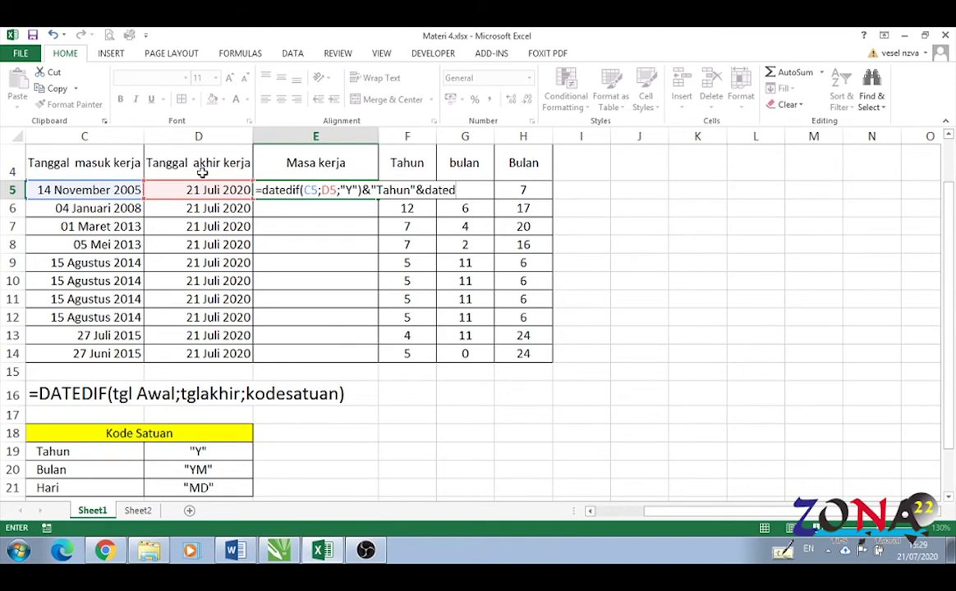
pyautogui.write('if')
pyautogui.write('(')
# Append DATEDIF(C5;D5;"YM") joined to the label "Bulan"
pyautogui.click(109, 191)
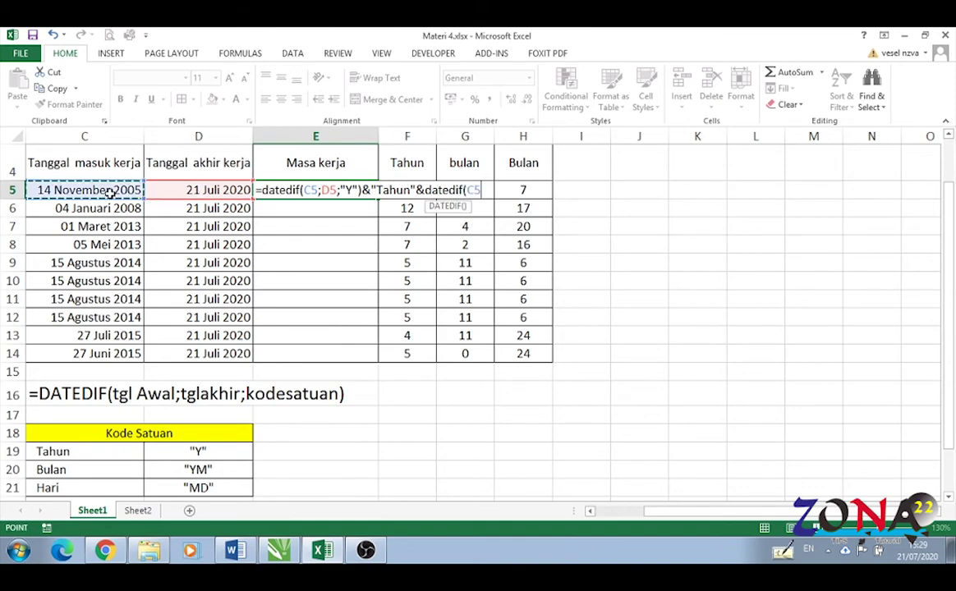
pyautogui.write(';')
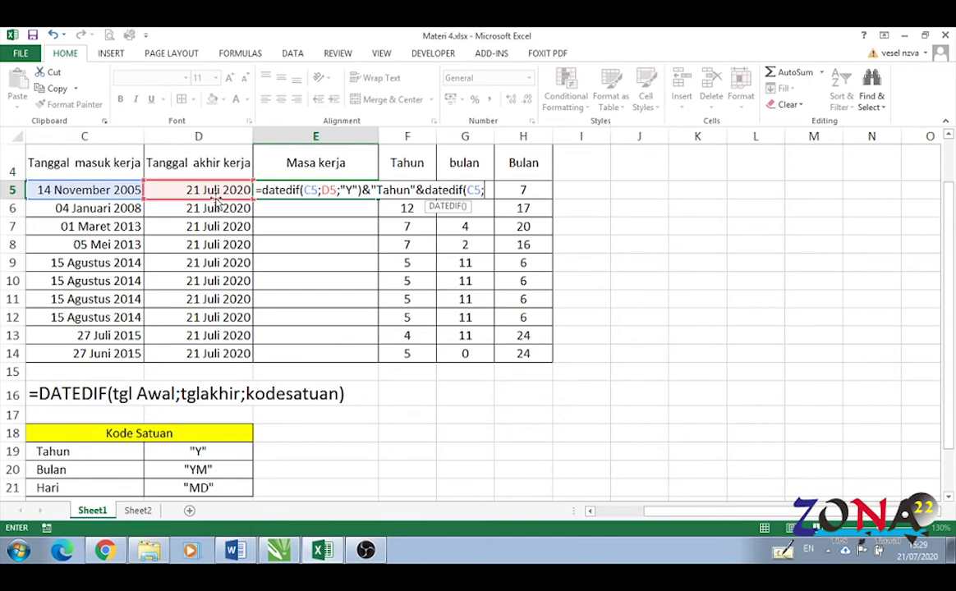
pyautogui.click(217, 196)
pyautogui.write(';')
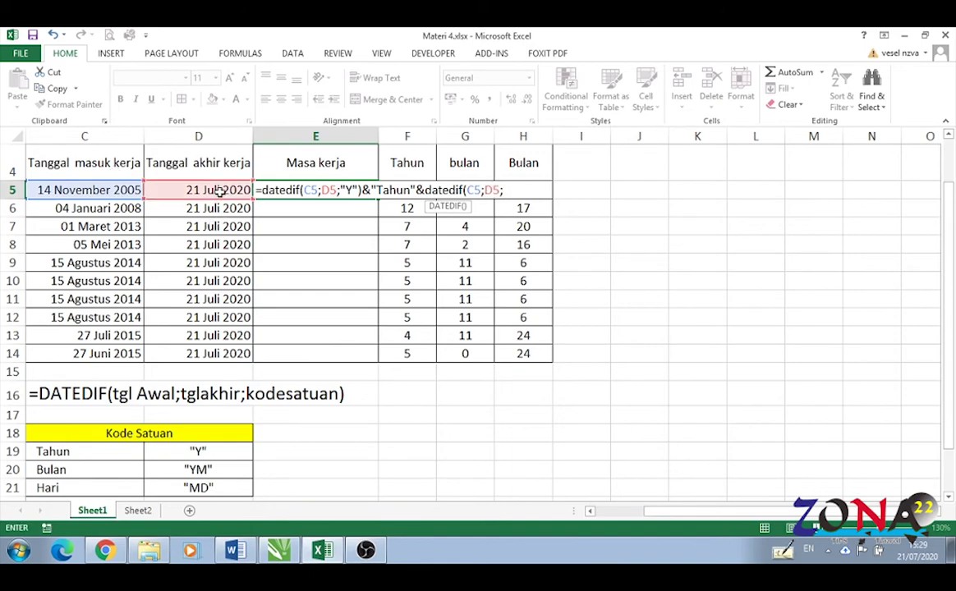
pyautogui.write('"')
pyautogui.write('Y')
pyautogui.write('M"')
pyautogui.write(')')
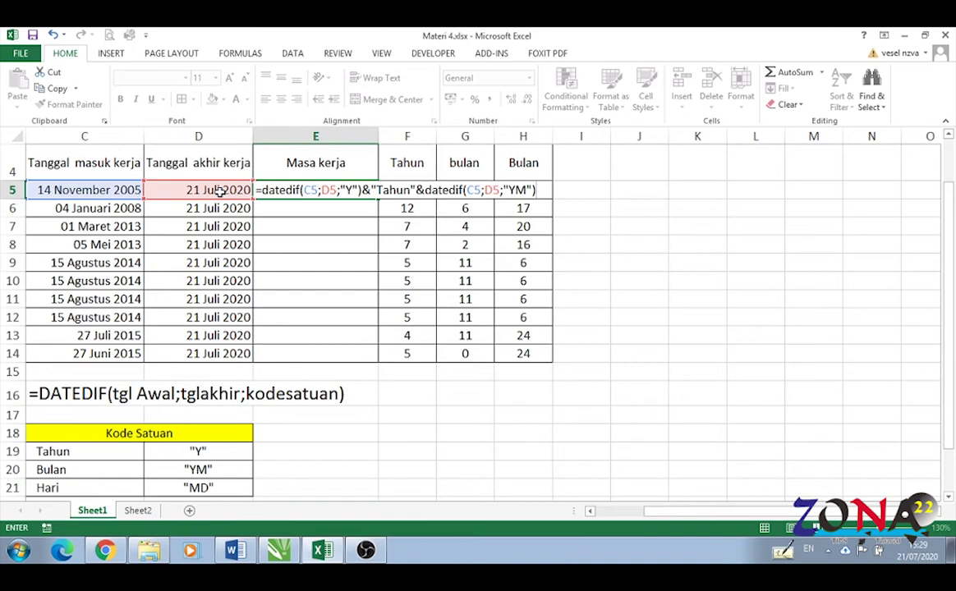
pyautogui.write('&')
pyautogui.write('"')
pyautogui.write('Bulan')
pyautogui.write('"')
pyautogui.write('&')
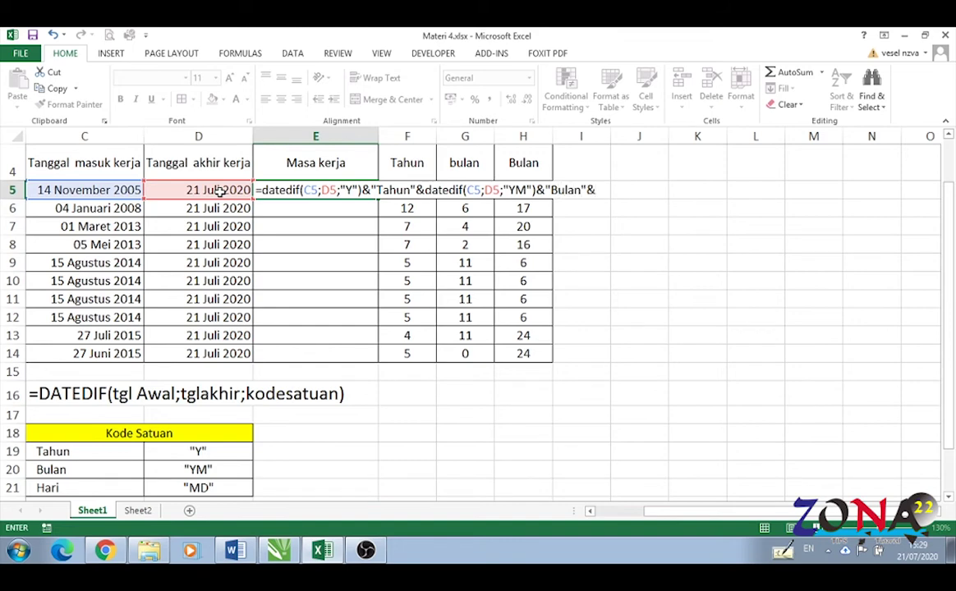
pyautogui.write('date')
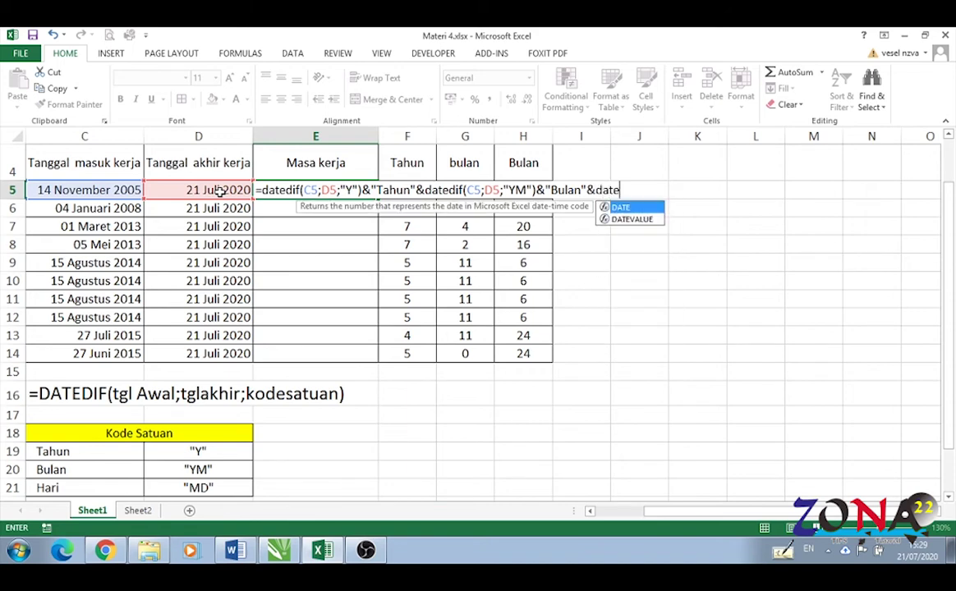
pyautogui.write('d')
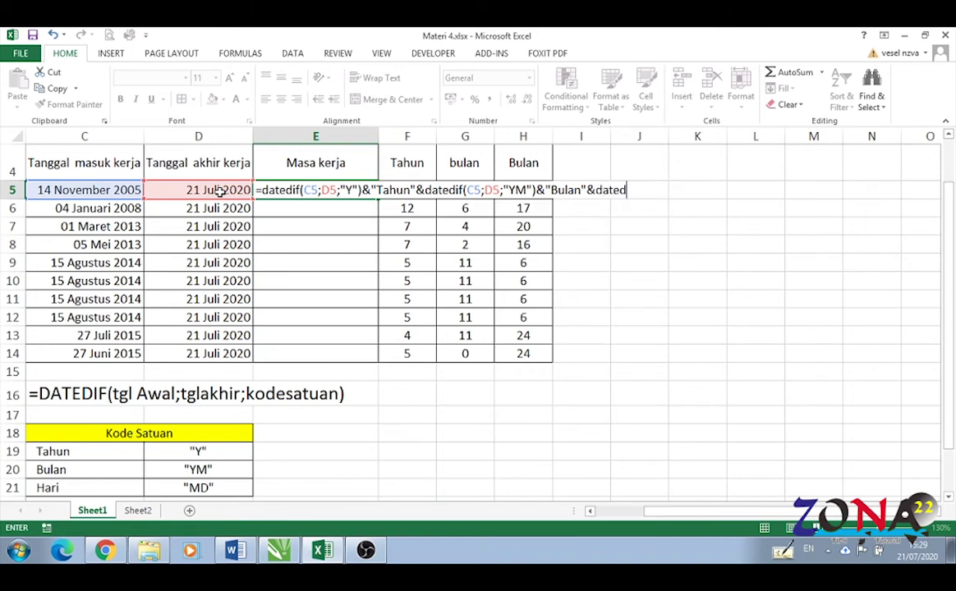
pyautogui.write('if(')
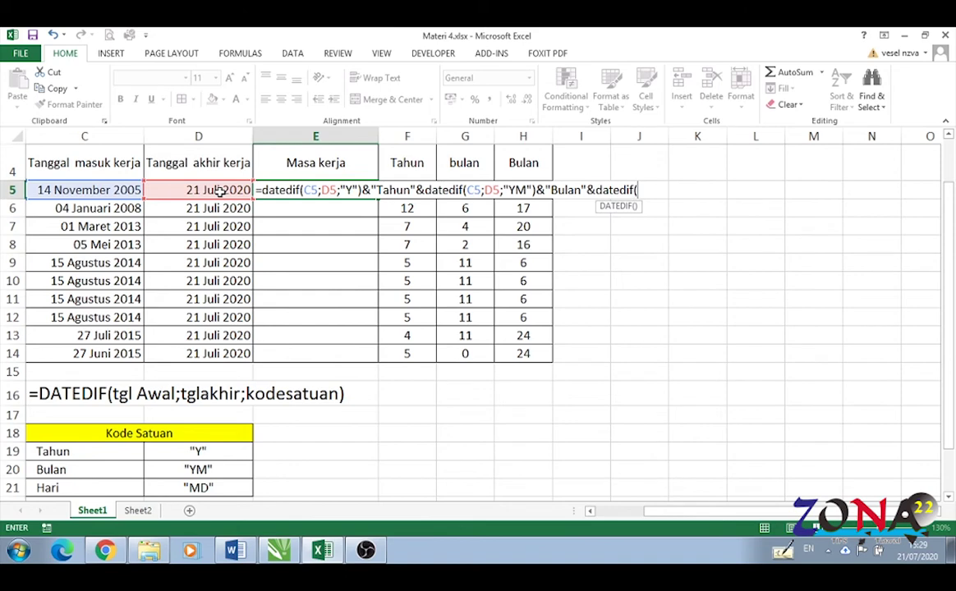
# Append DATEDIF(C5;D5;"MD") joined to the label "Hari"
pyautogui.click(135, 191)
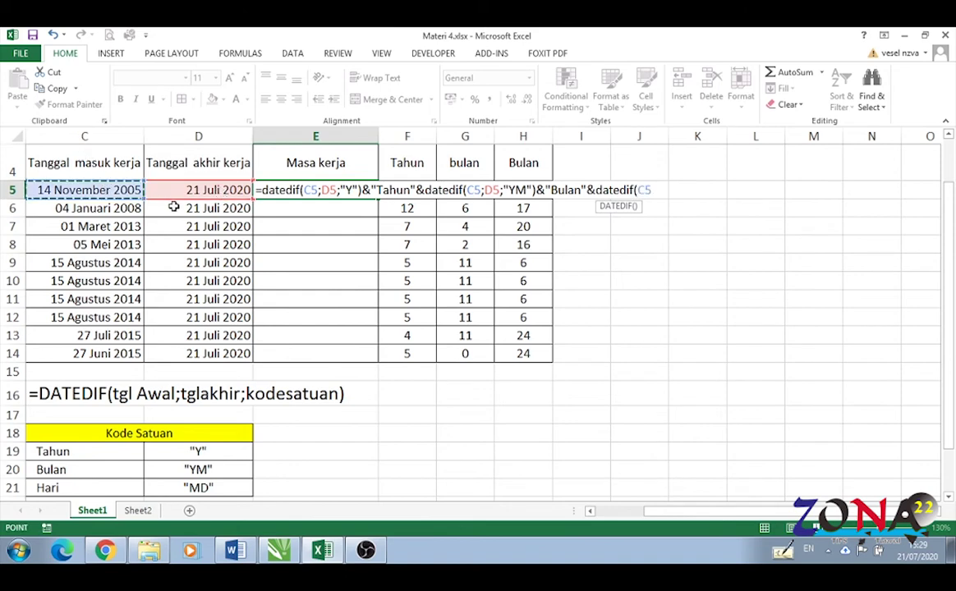
pyautogui.write(';')
pyautogui.click(178, 190)
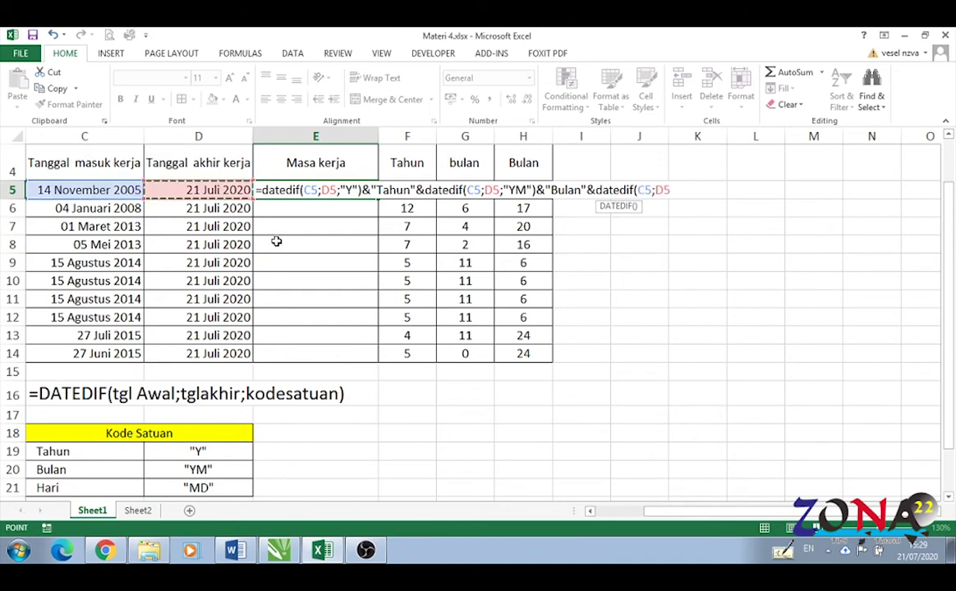
pyautogui.write(';"')
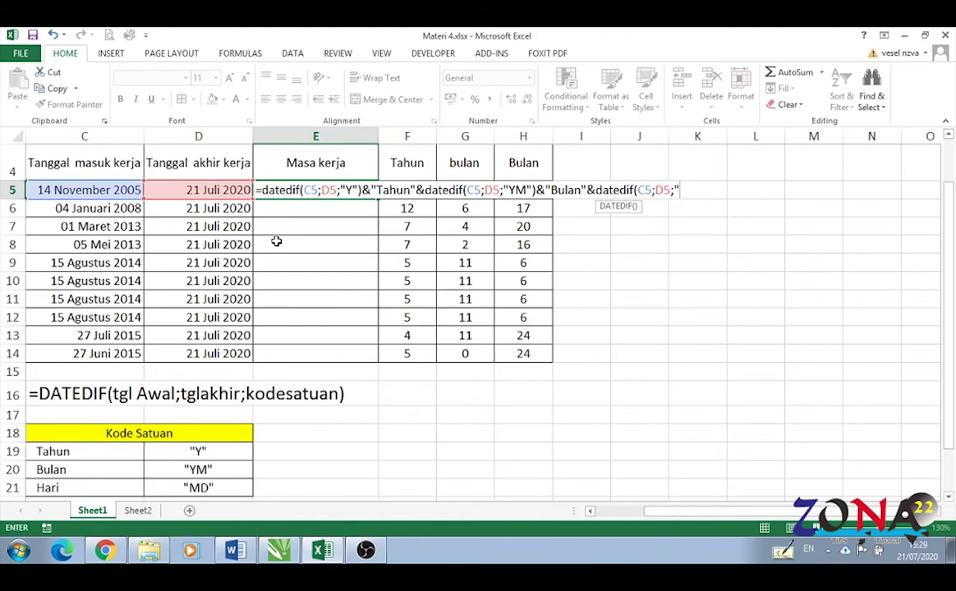
pyautogui.write('MD"')
pyautogui.write(')&')
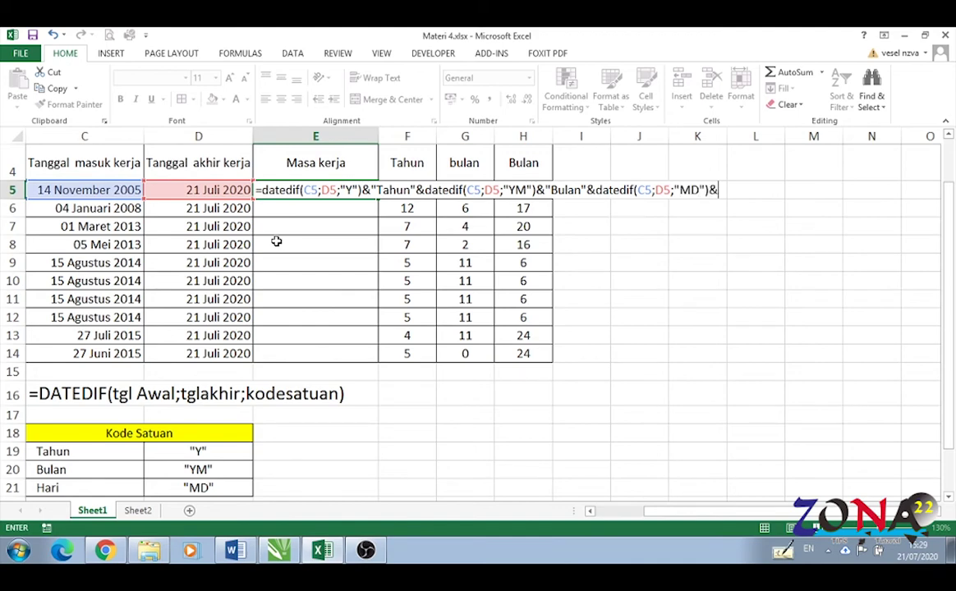
pyautogui.write('"')
pyautogui.write('Hari')
pyautogui.write('"')
# Commit E5 so it shows 14Tahun8Bulan7Hari and widen column E to fit
pyautogui.press('Return')
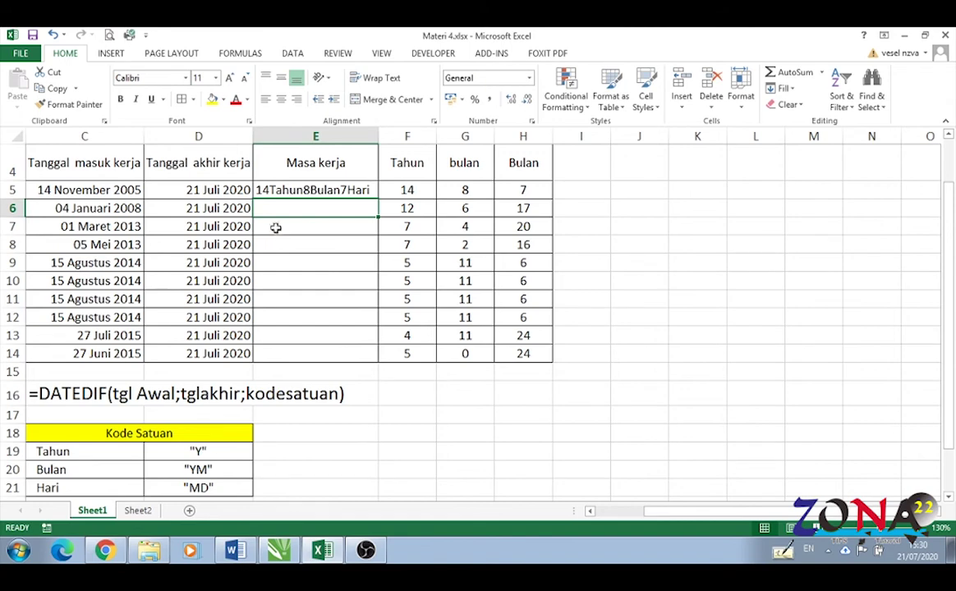
pyautogui.moveTo(379, 135); pyautogui.dragTo(412, 136)
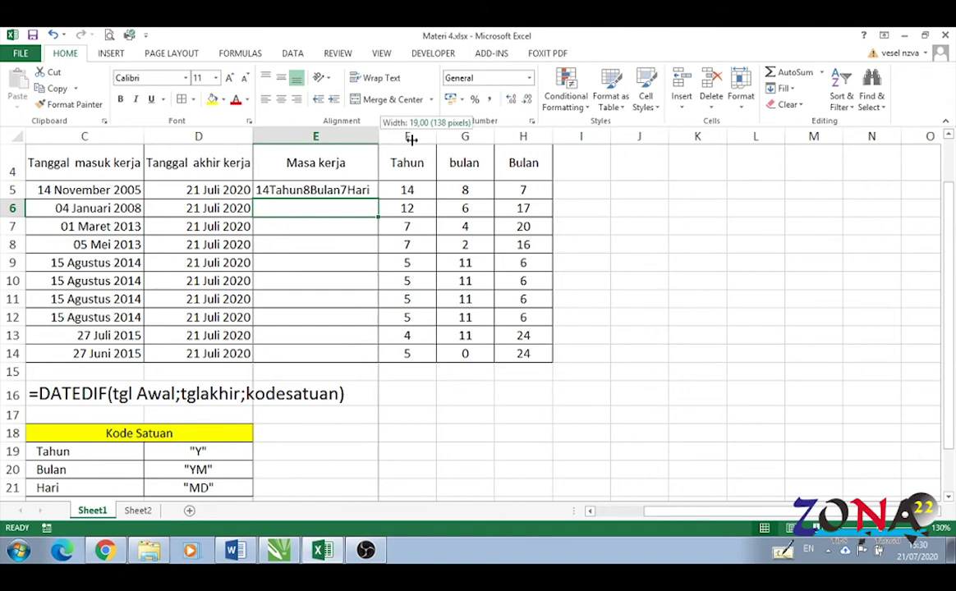
pyautogui.click(331, 189)
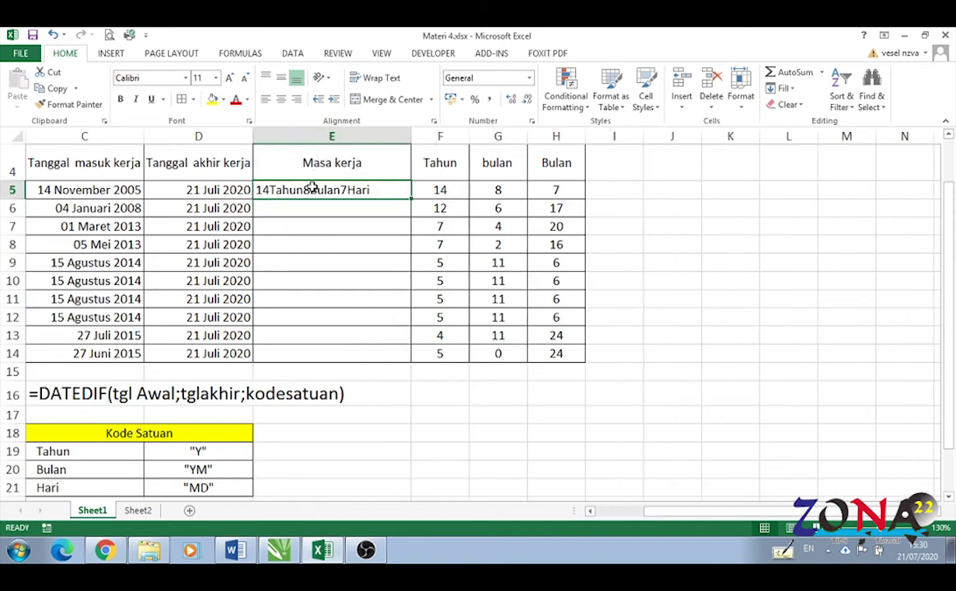
pyautogui.click(381, 54)
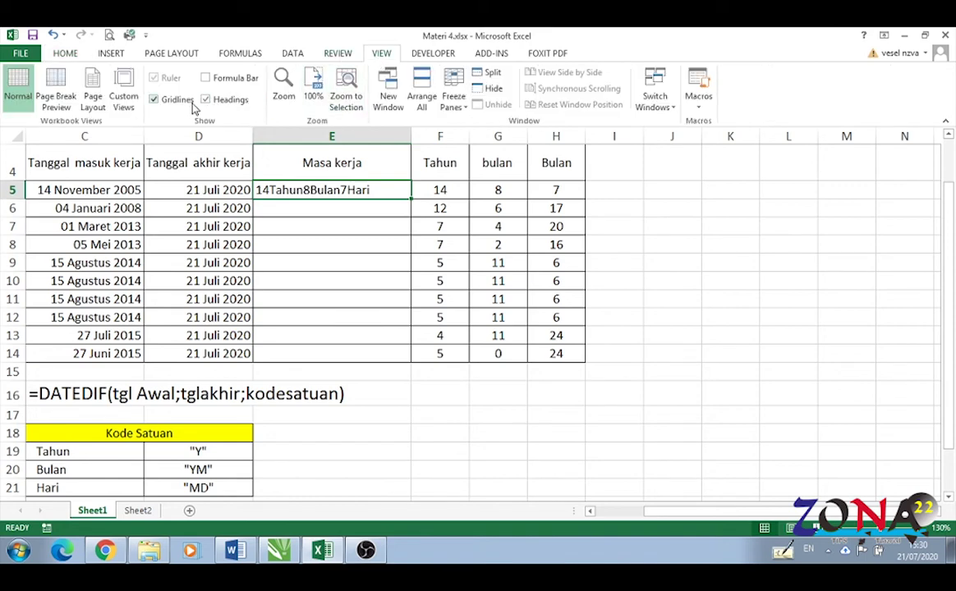
# Show the formula bar and add spaces around Tahun, Bulan and Hari in E5's formula
pyautogui.click(244, 80)
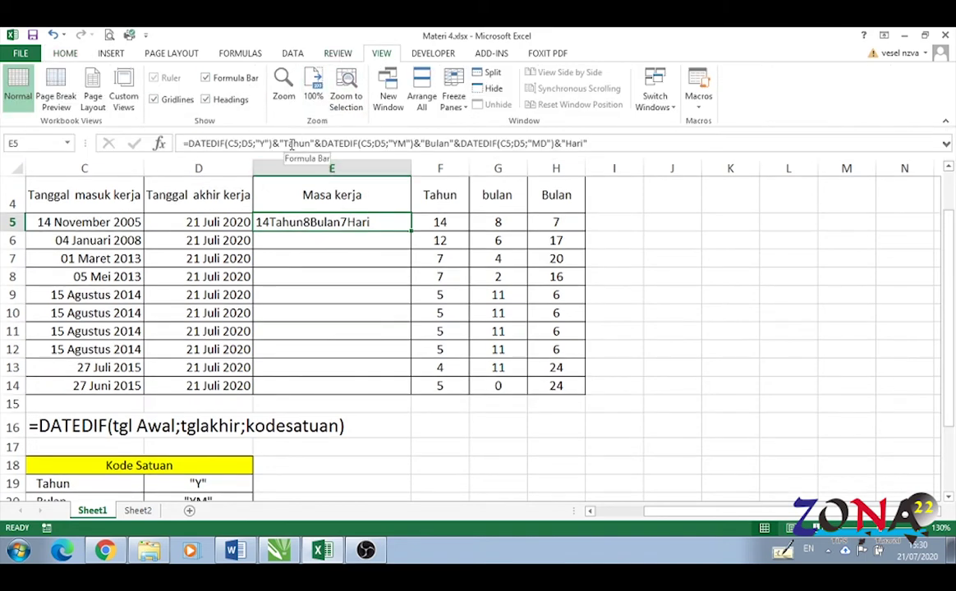
pyautogui.click(284, 143)
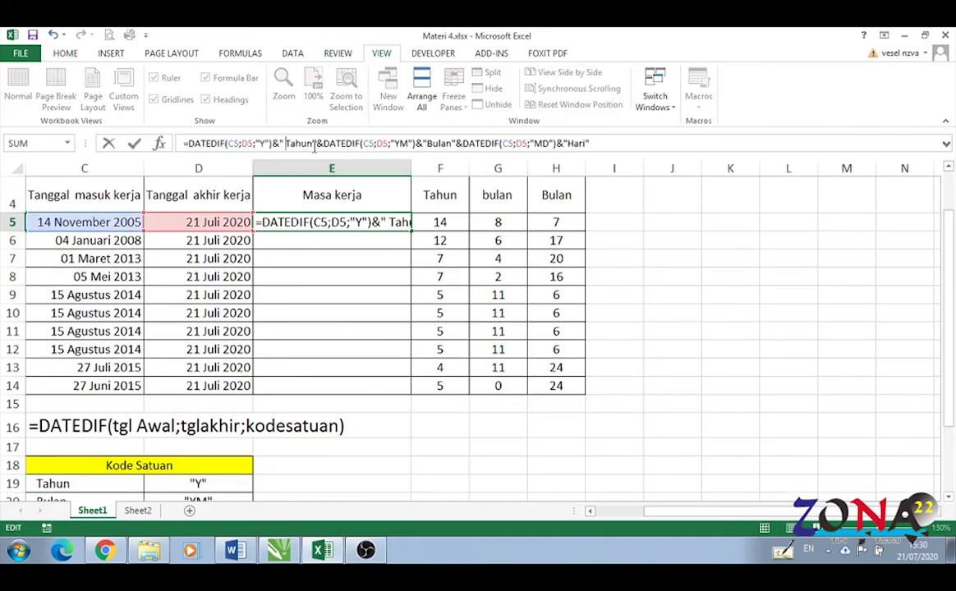
pyautogui.click(427, 143)
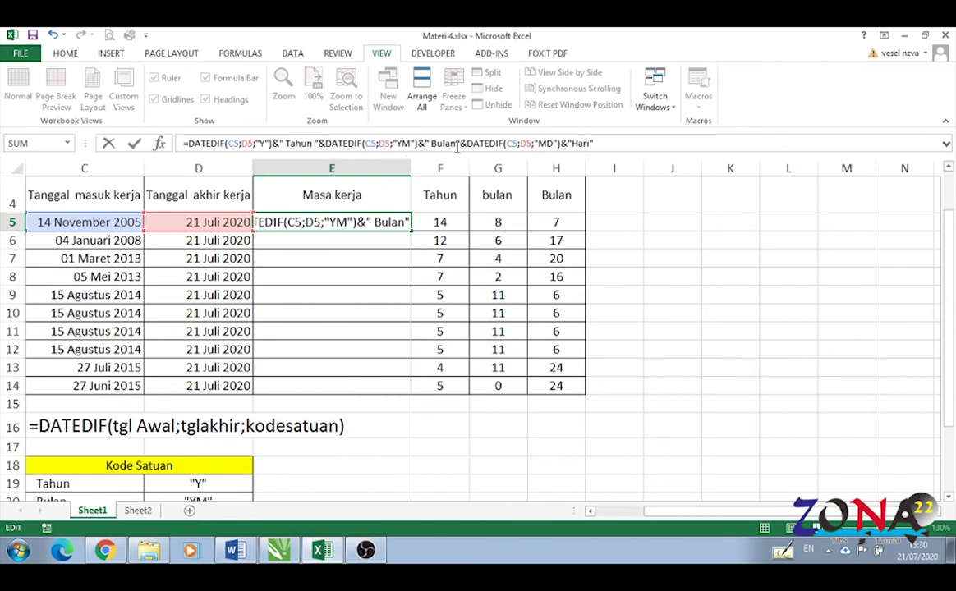
pyautogui.click(452, 143)
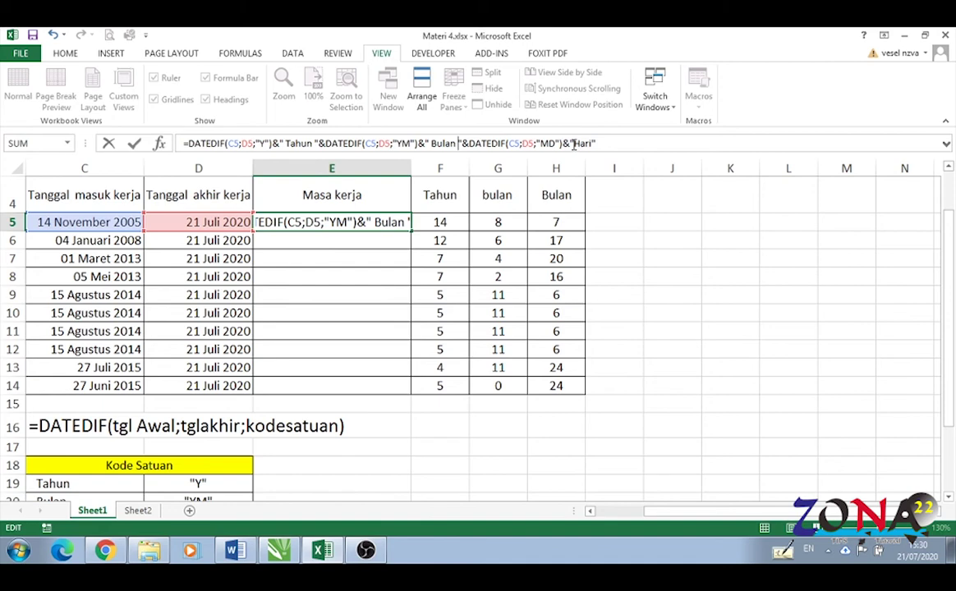
pyautogui.click(574, 143)
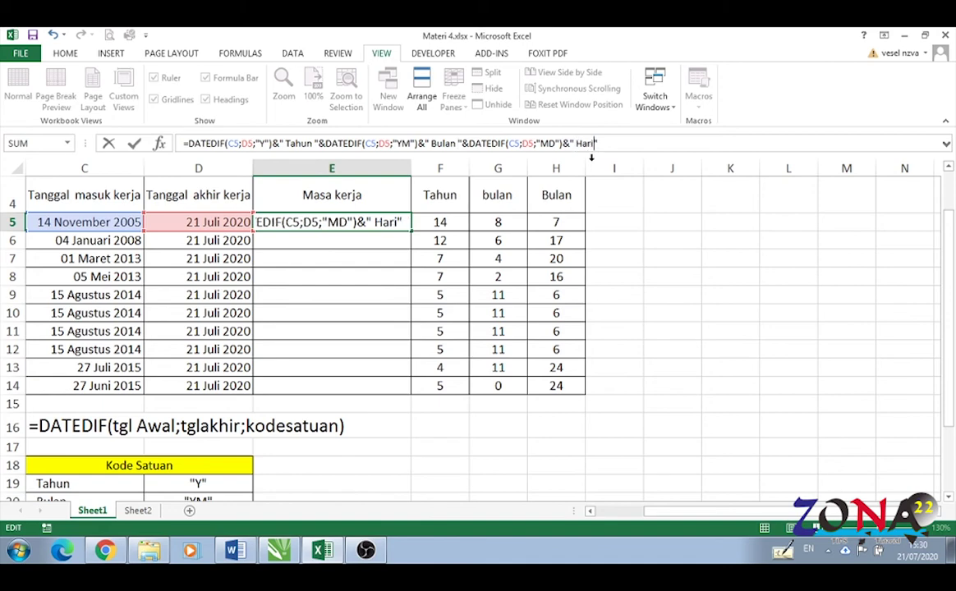
pyautogui.press('Return')
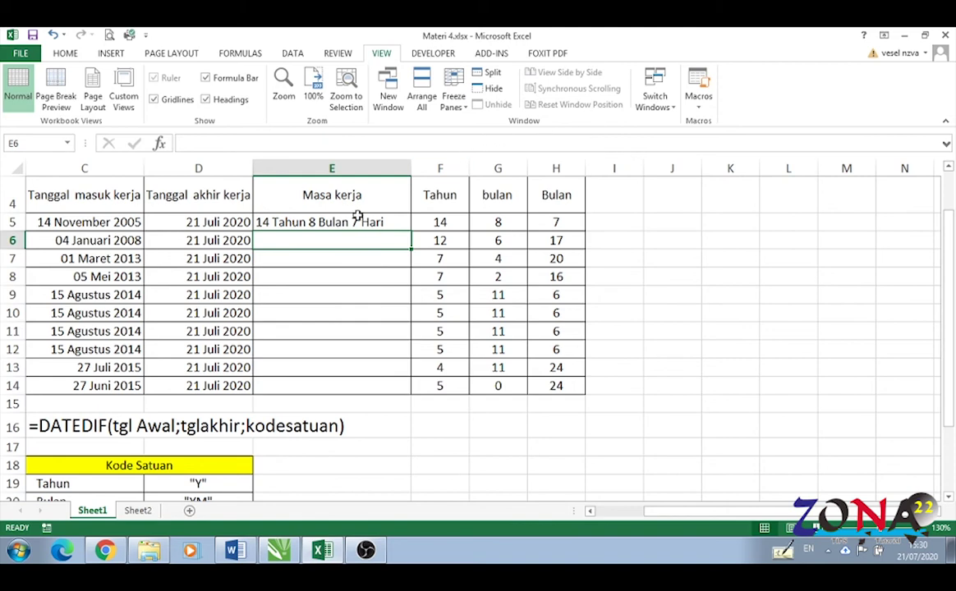
# Fill E5's Masa kerja formula down through E14 for all ten employees
pyautogui.click(399, 222)
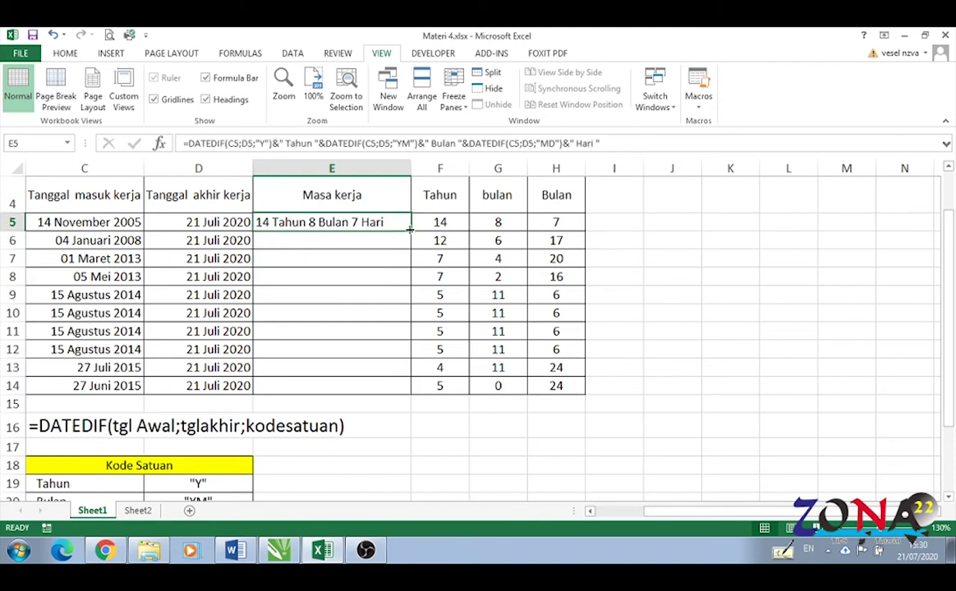
pyautogui.moveTo(410, 231); pyautogui.dragTo(400, 391)
pyautogui.click(682, 296)
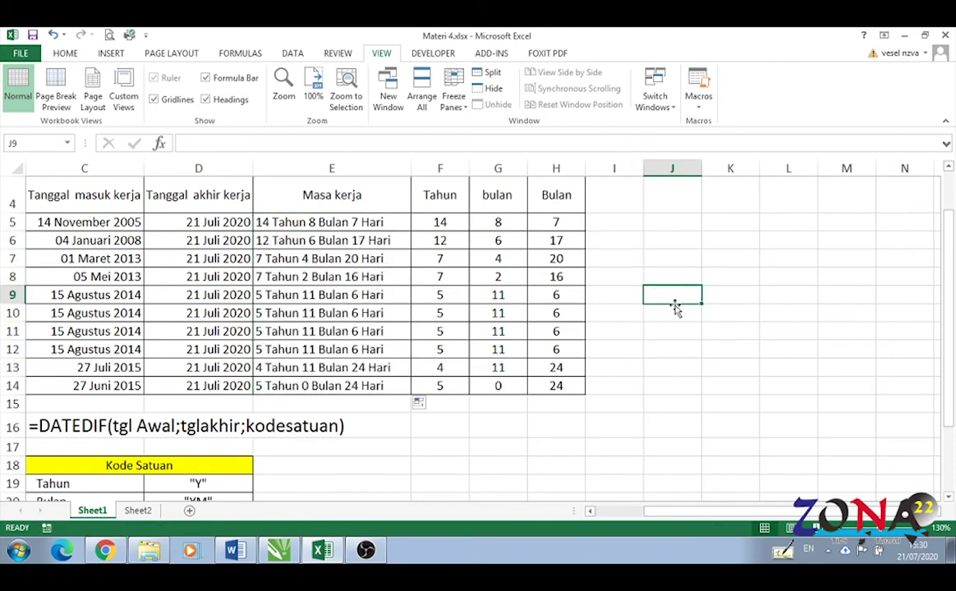
pyautogui.moveTo(637, 511); pyautogui.dragTo(616, 510)
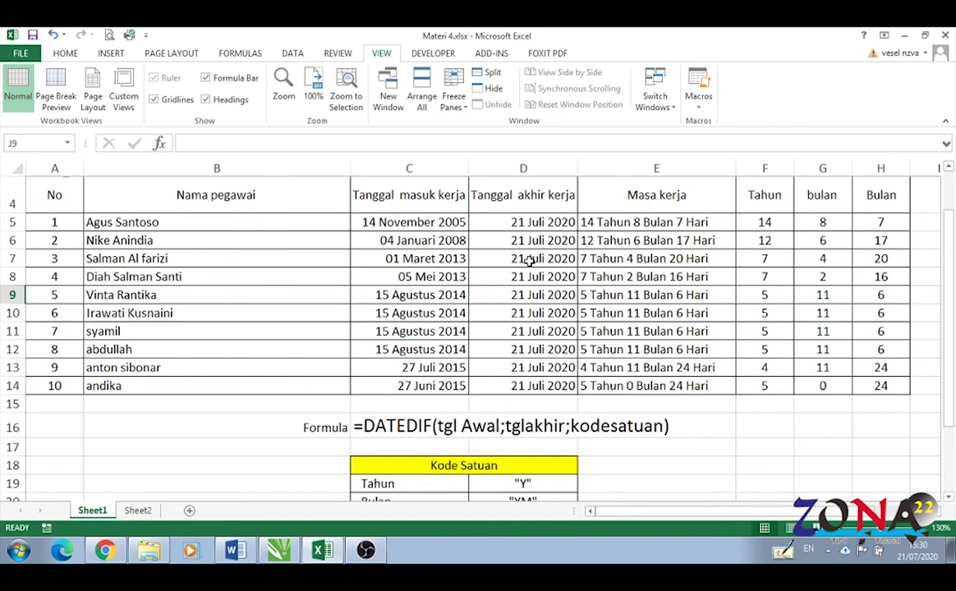
pyautogui.click(425, 427)
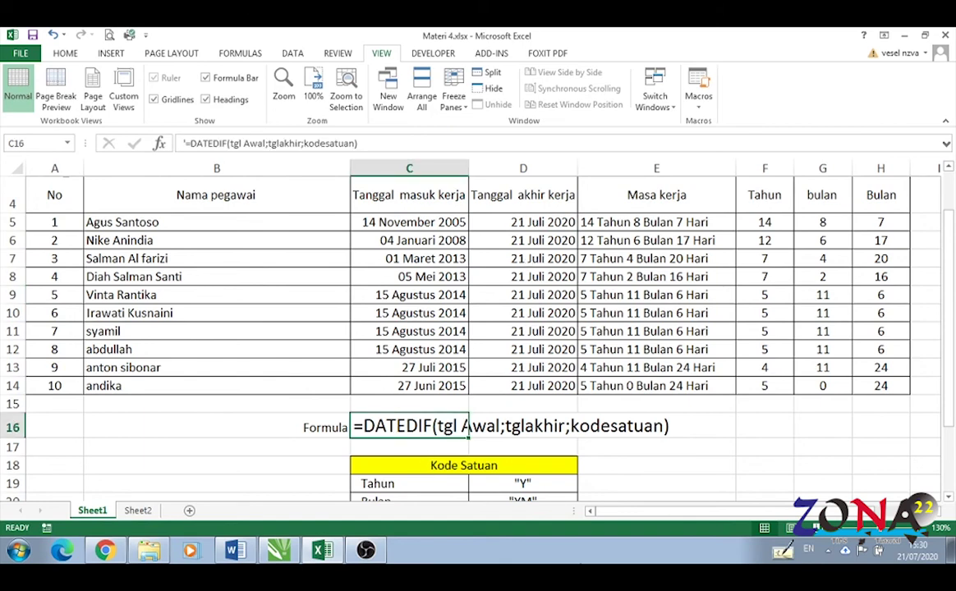
pyautogui.scroll(-1, 435, 426)
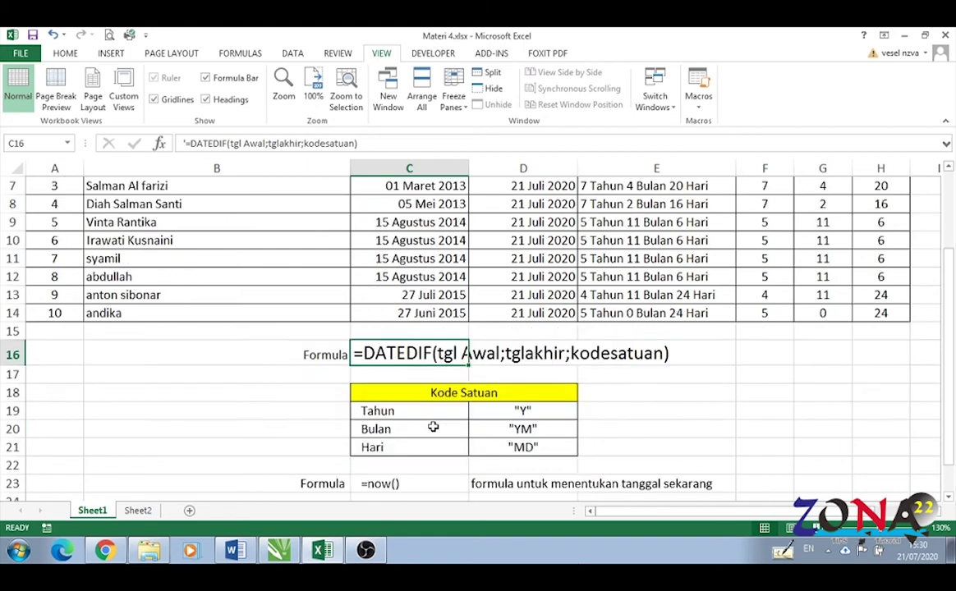
pyautogui.scroll(-1, 435, 425)
pyautogui.click(379, 429)
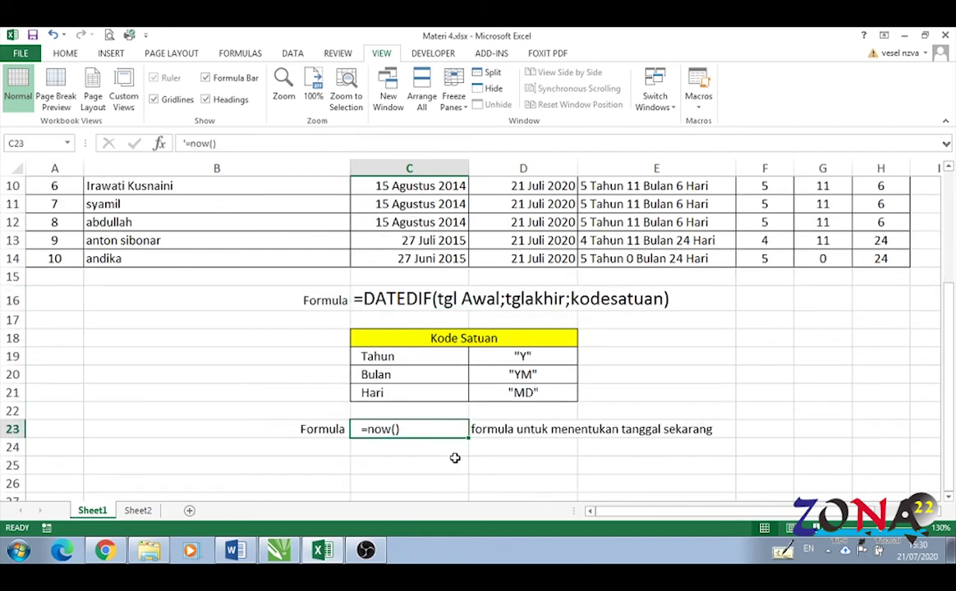
pyautogui.scroll(3, 454, 456)
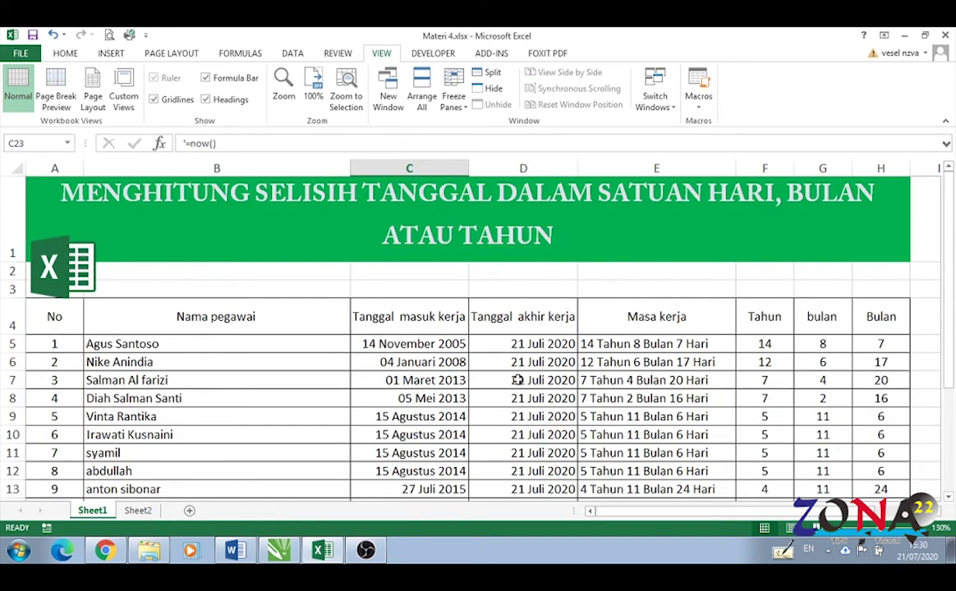
pyautogui.click(472, 345)
pyautogui.click(531, 362)
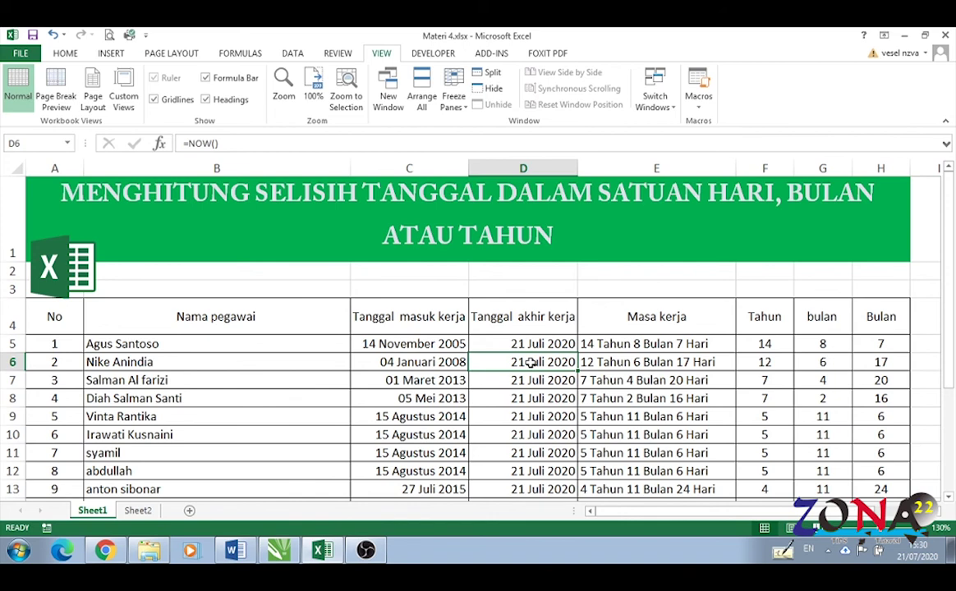
# Enter end dates 2/1/2020 in D6 and 3/12/2019 in D7
pyautogui.write('2/')
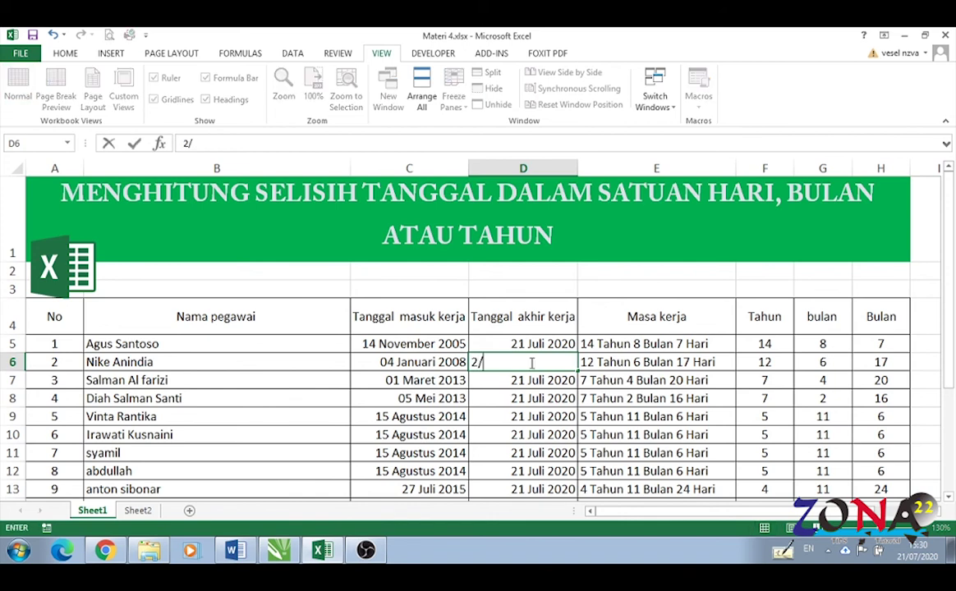
pyautogui.write('1/2020')
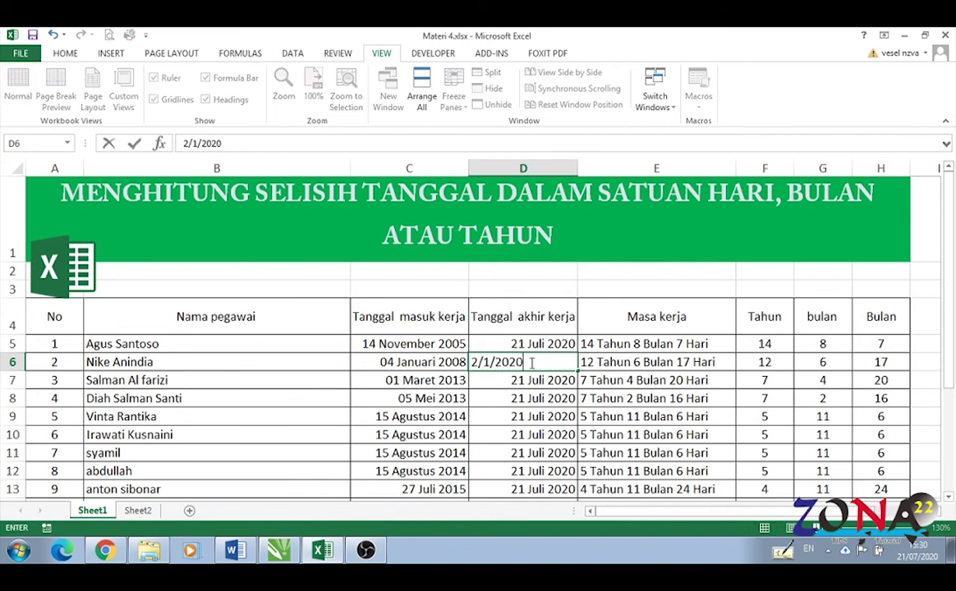
pyautogui.press('Return')
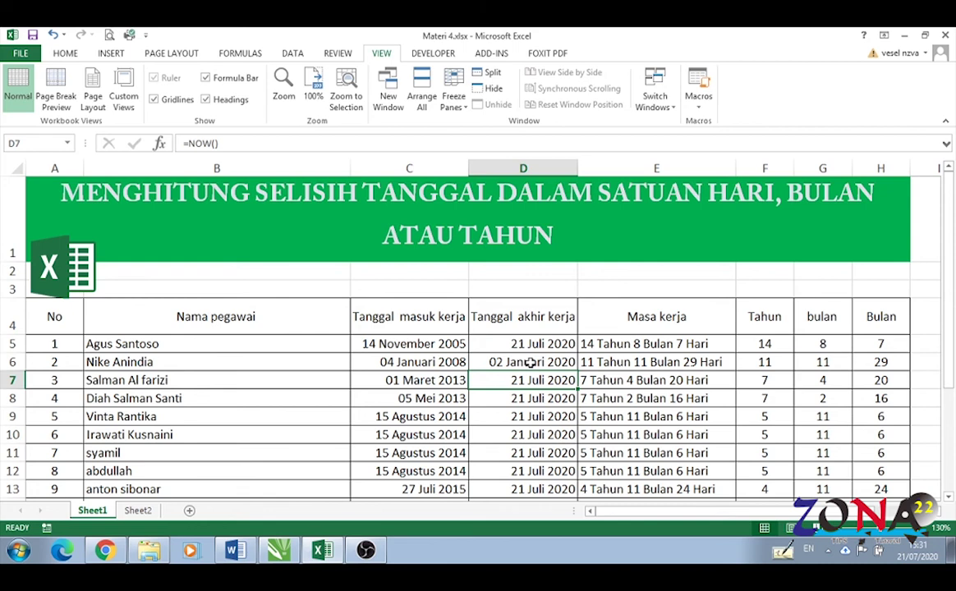
pyautogui.click(495, 361)
pyautogui.click(516, 380)
pyautogui.write('3/')
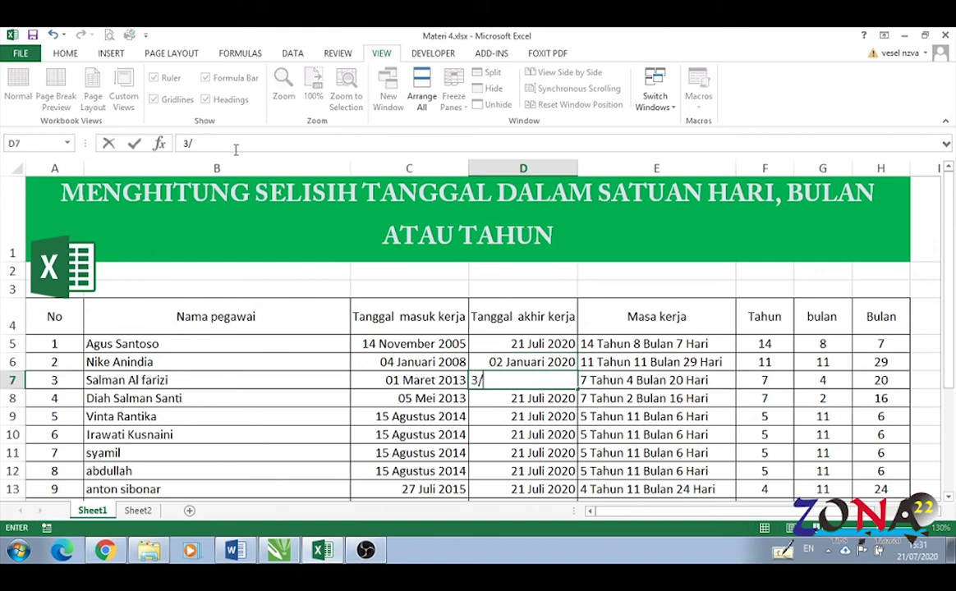
pyautogui.write('12/20')
pyautogui.write('19')
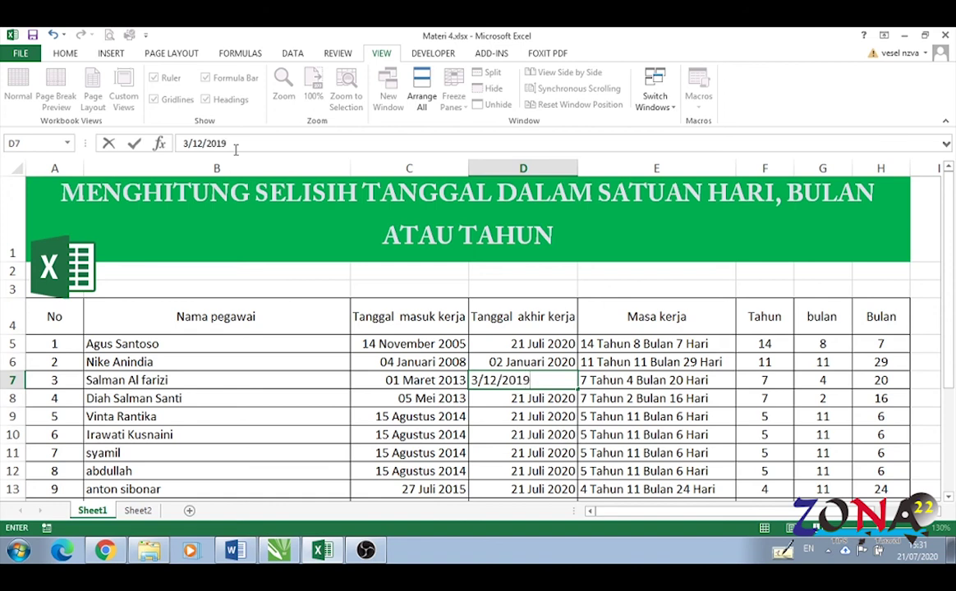
pyautogui.press('Return')
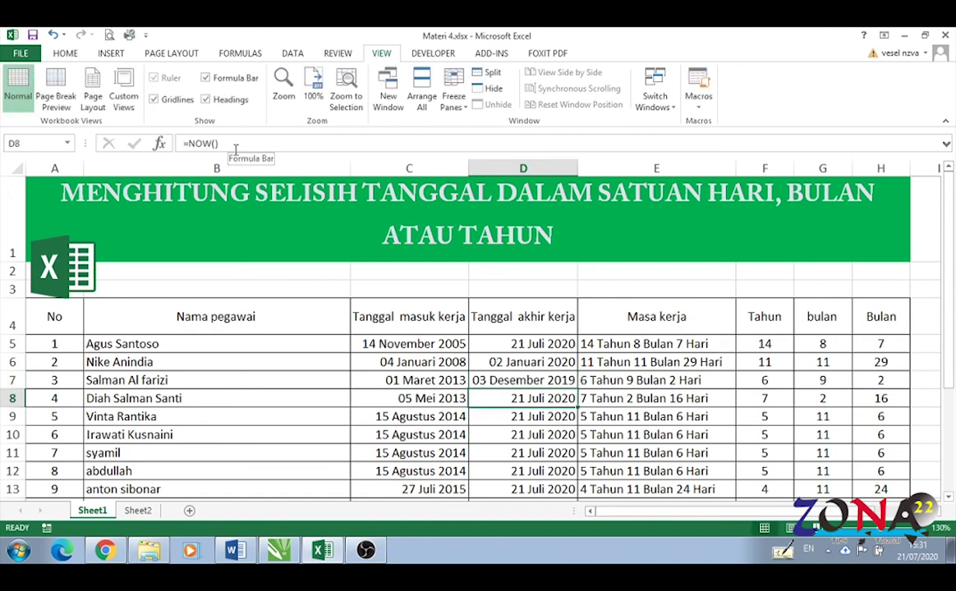